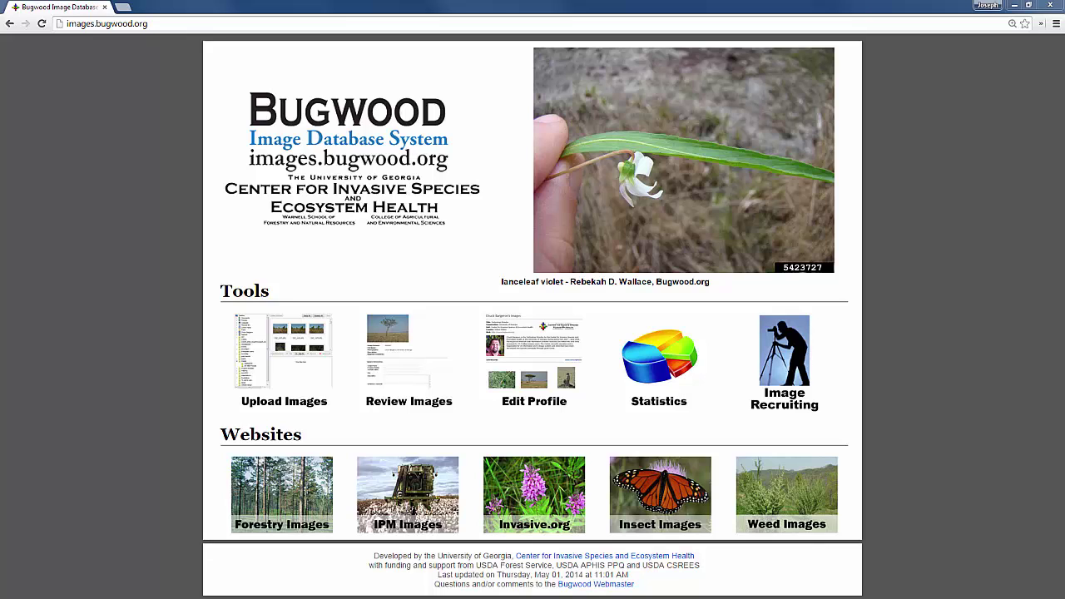
Step: Open Image Recruiting and scroll through the top 25 subjects needing images
click(769, 378)
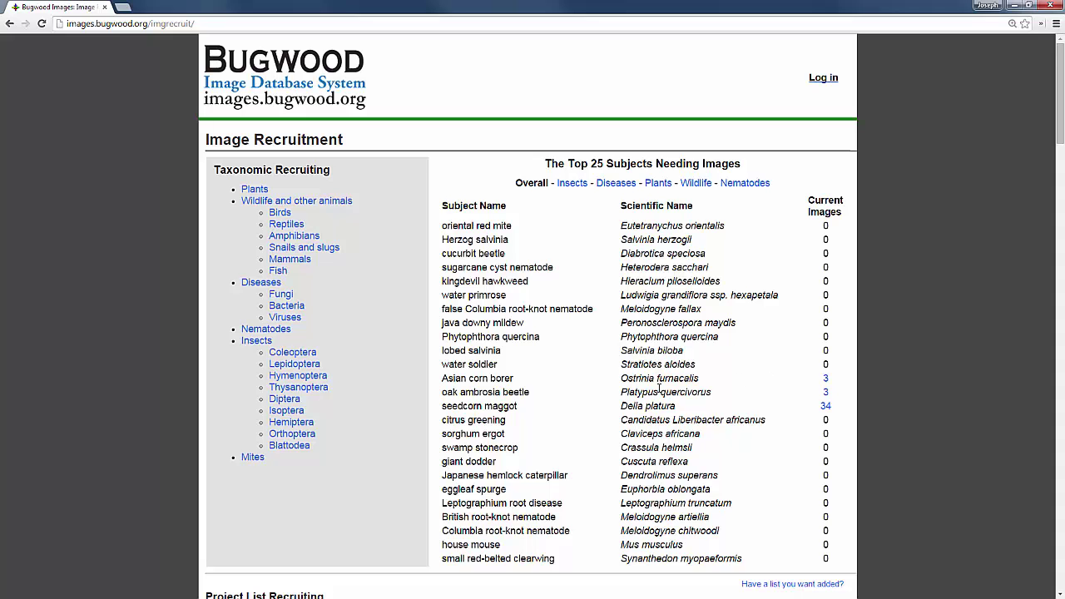
scroll(981, 366, down, 5)
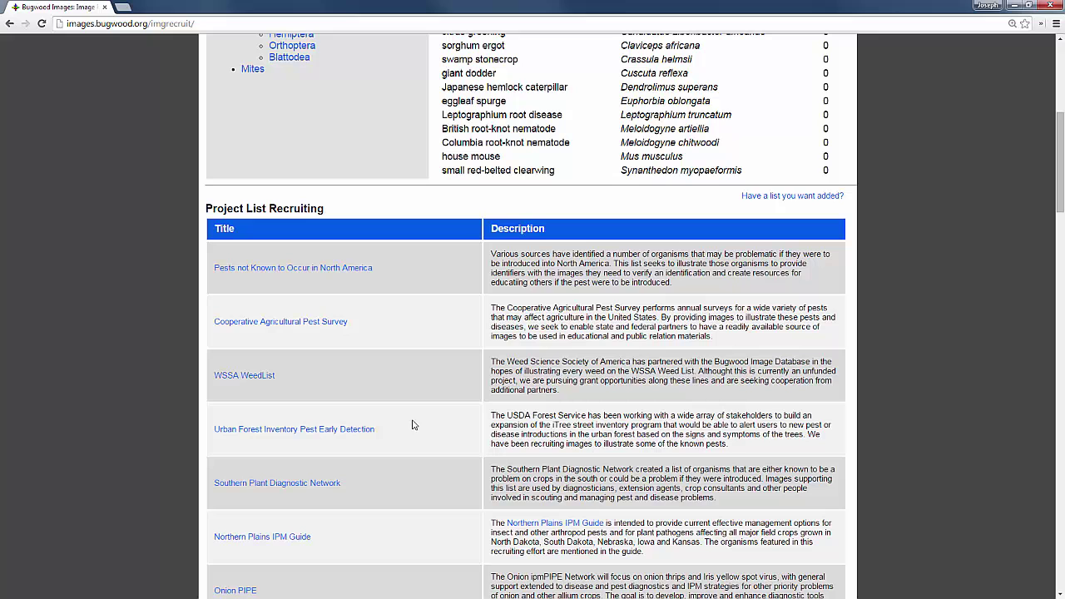
scroll(396, 421, up, 5)
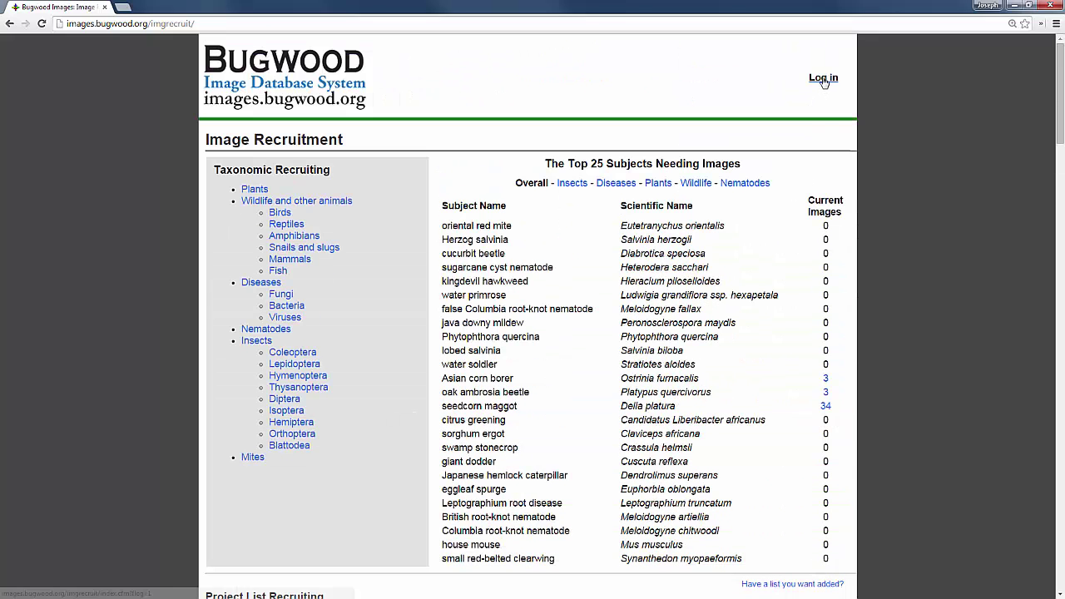
Step: Sign in with the saved credentials and scroll down the Project List Recruiting table
click(823, 78)
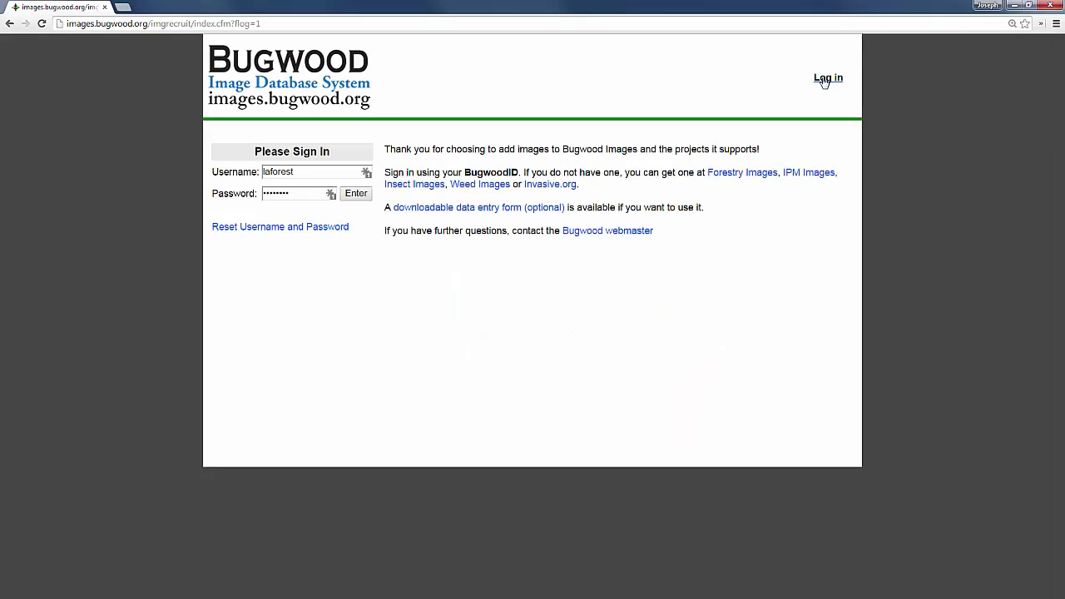
click(352, 194)
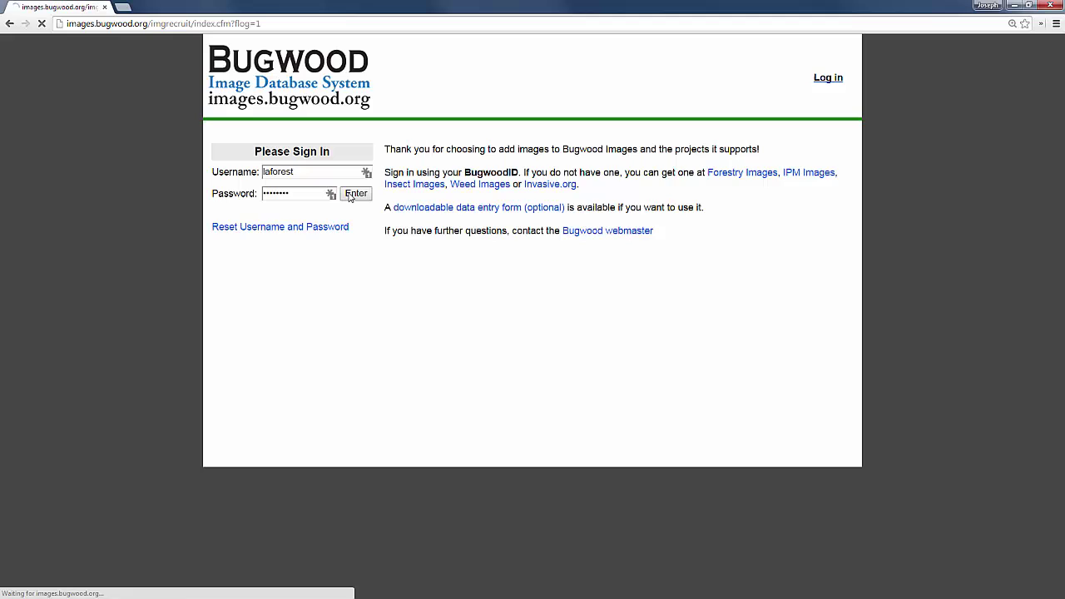
scroll(1016, 156, down, 5)
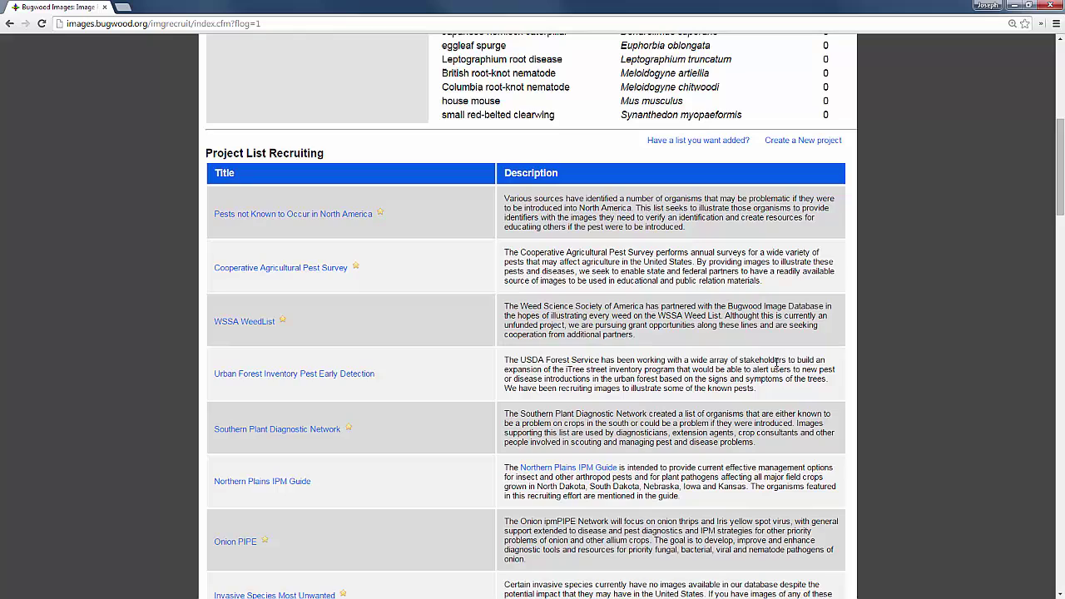
scroll(1050, 425, down, 1)
scroll(1050, 425, down, 15)
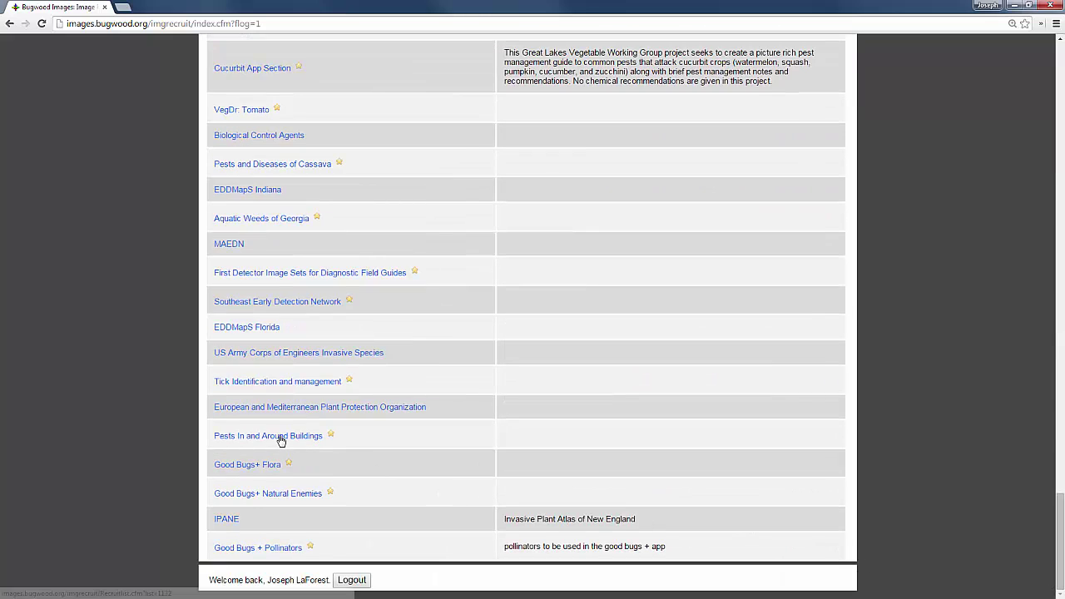
Step: Open the Pests In and Around Buildings list showing 58 subjects and 1,264 images
click(280, 440)
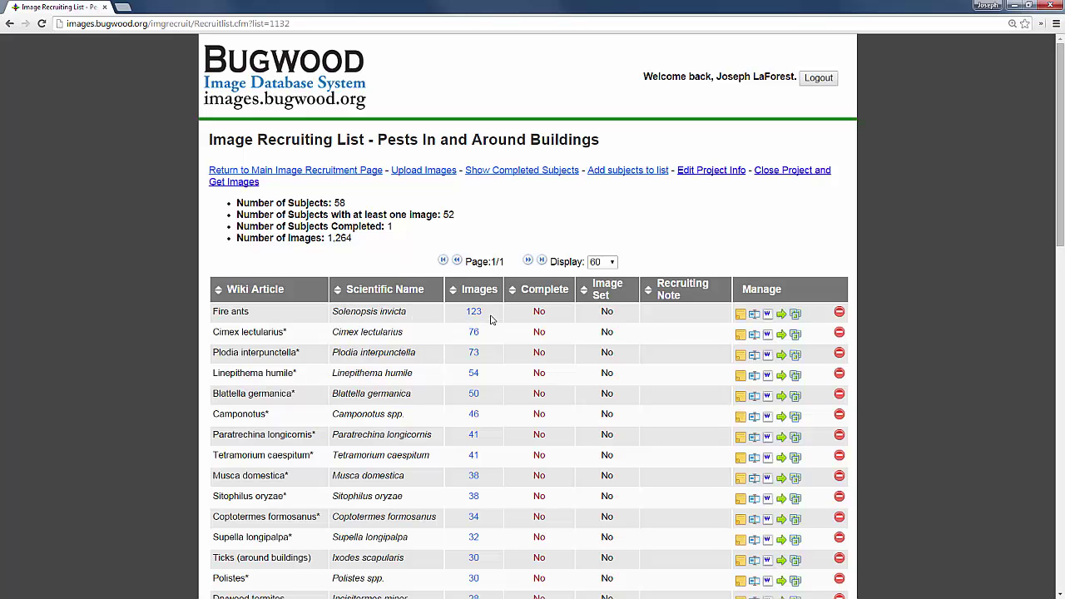
drag(485, 317, 464, 313)
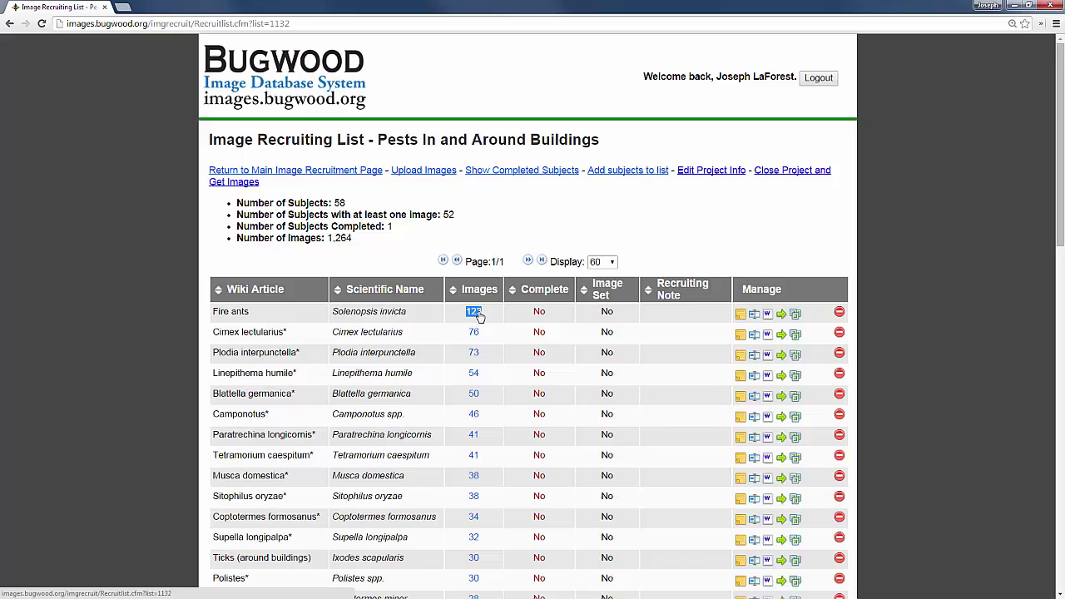
click(479, 316)
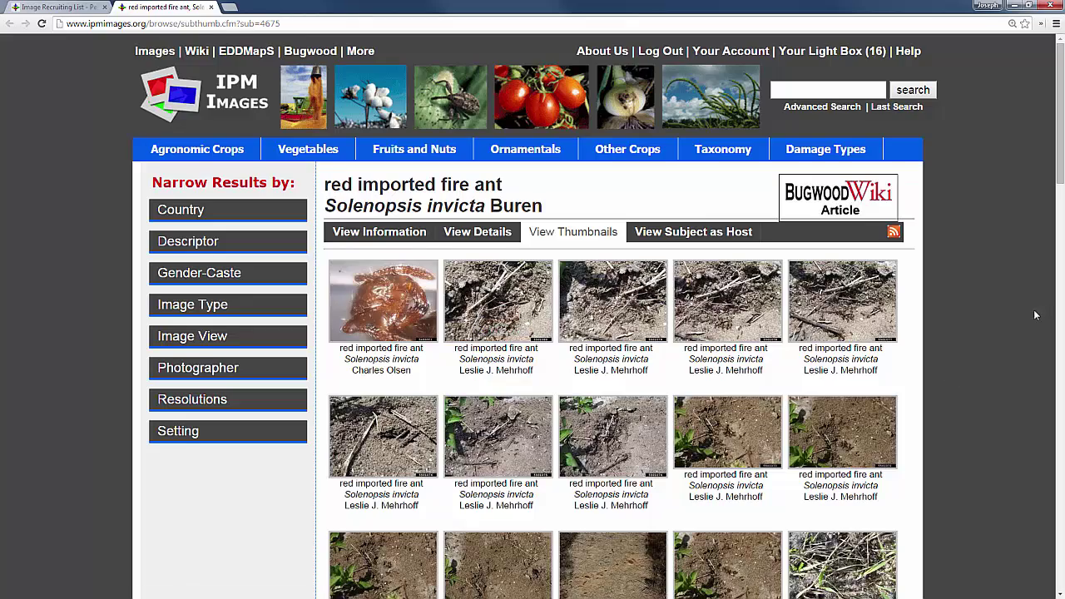
scroll(1024, 329, down, 3)
scroll(1014, 331, down, 6)
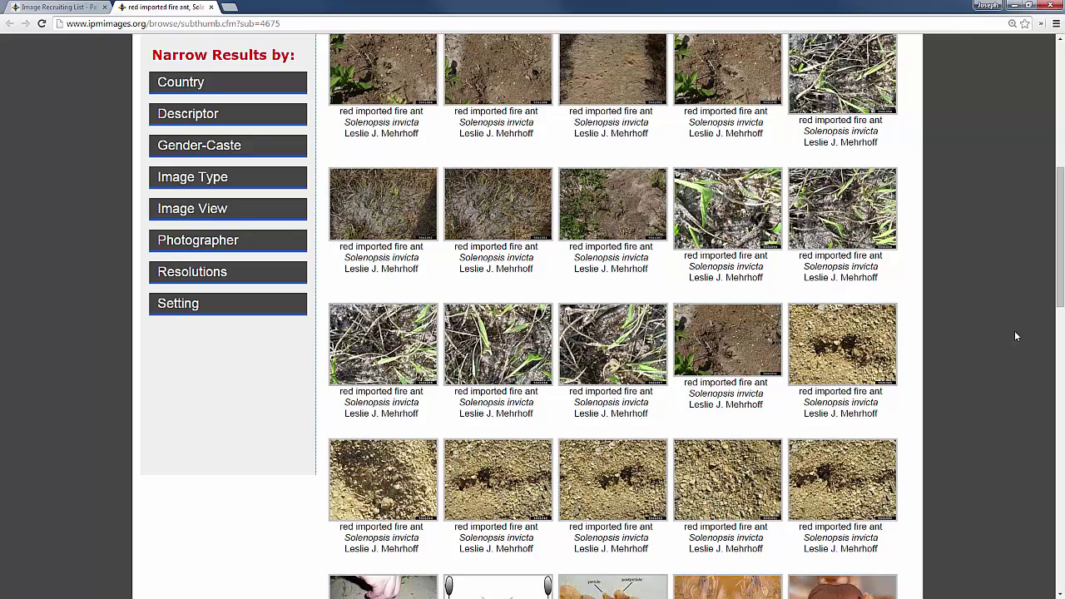
key(ctrl+w)
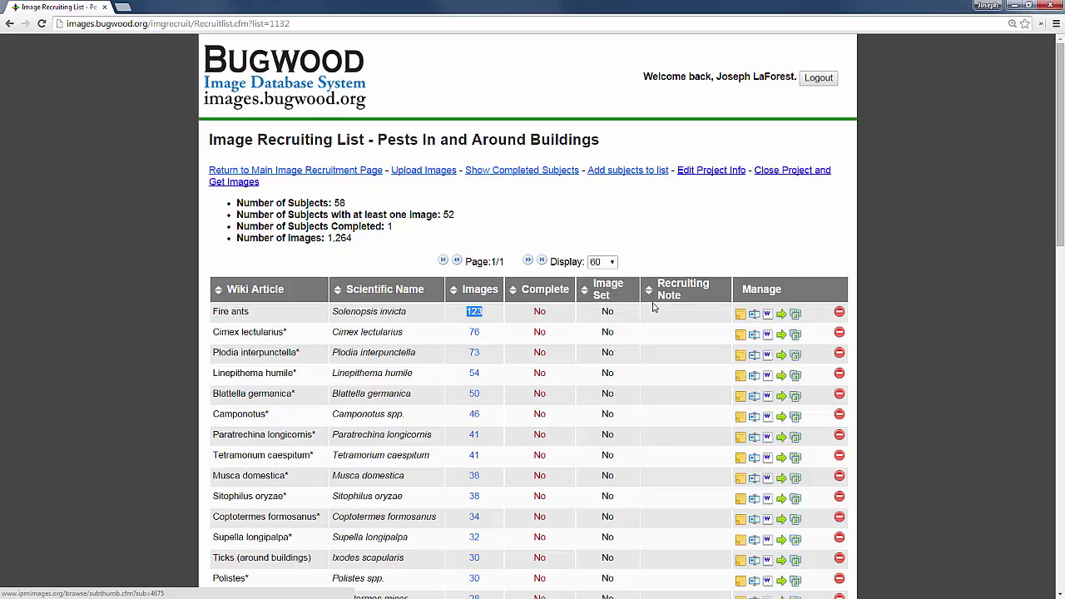
Step: Show completed subjects so Periplaneta americana with image set 92124 appears
click(532, 170)
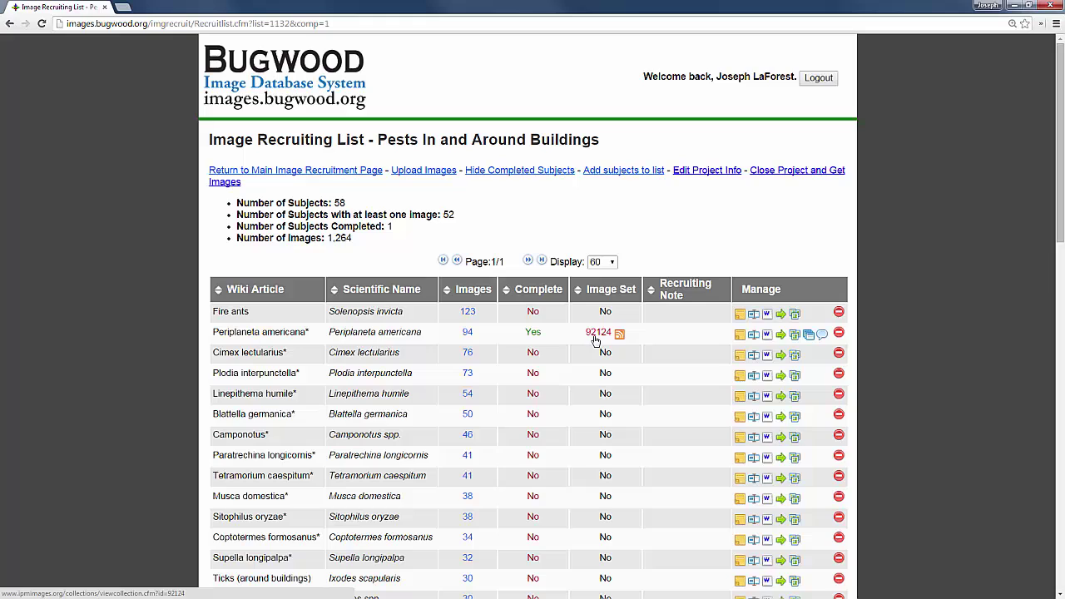
click(596, 337)
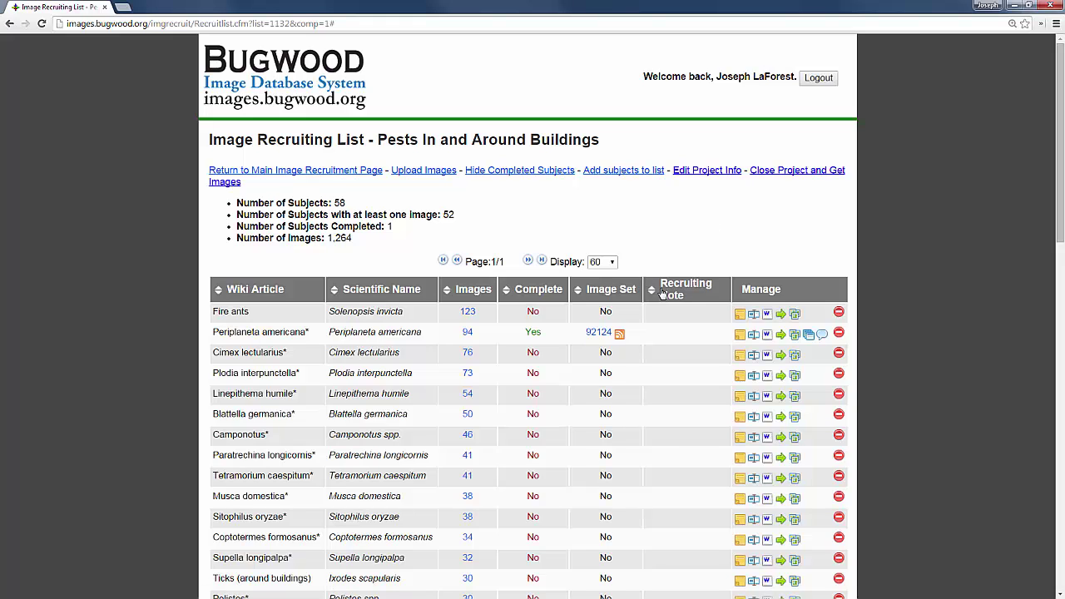
Step: Save the recruiting comment 'Nymphs' on the Fire ants subject
click(740, 316)
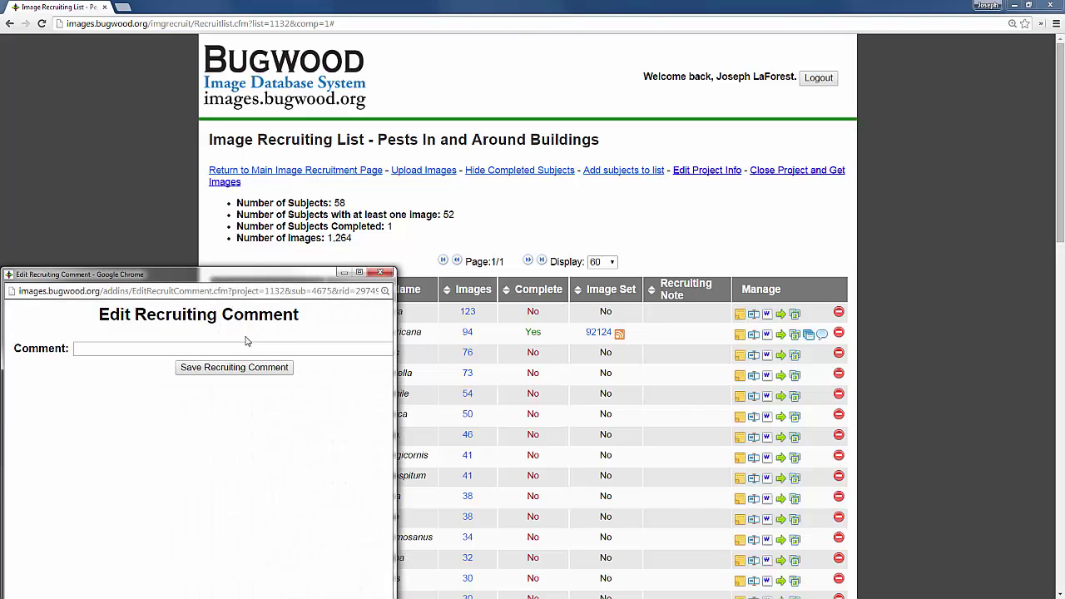
click(135, 349)
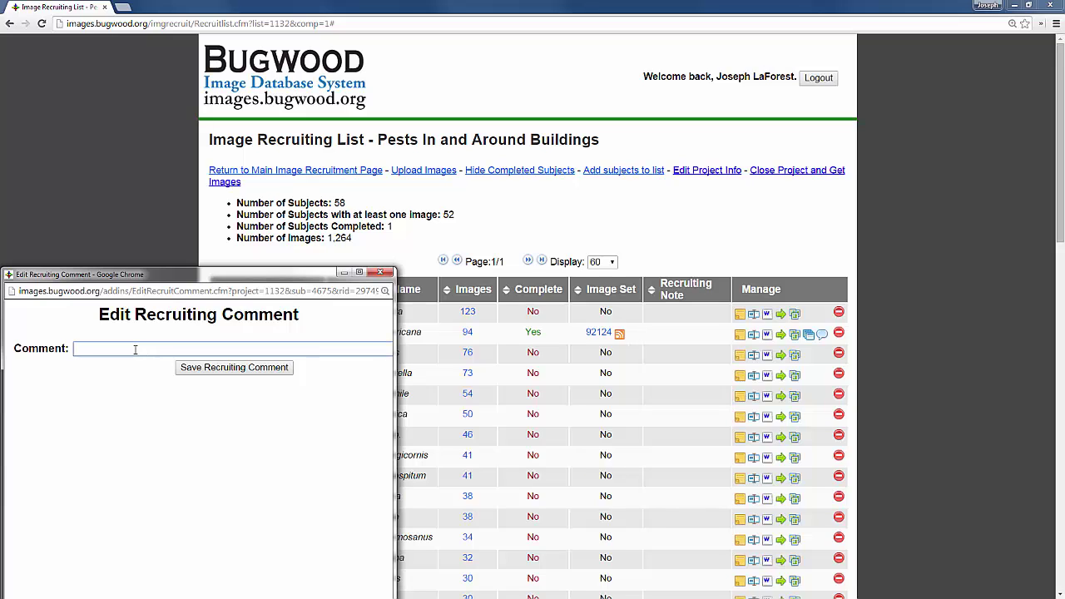
text(Nymphs)
click(194, 368)
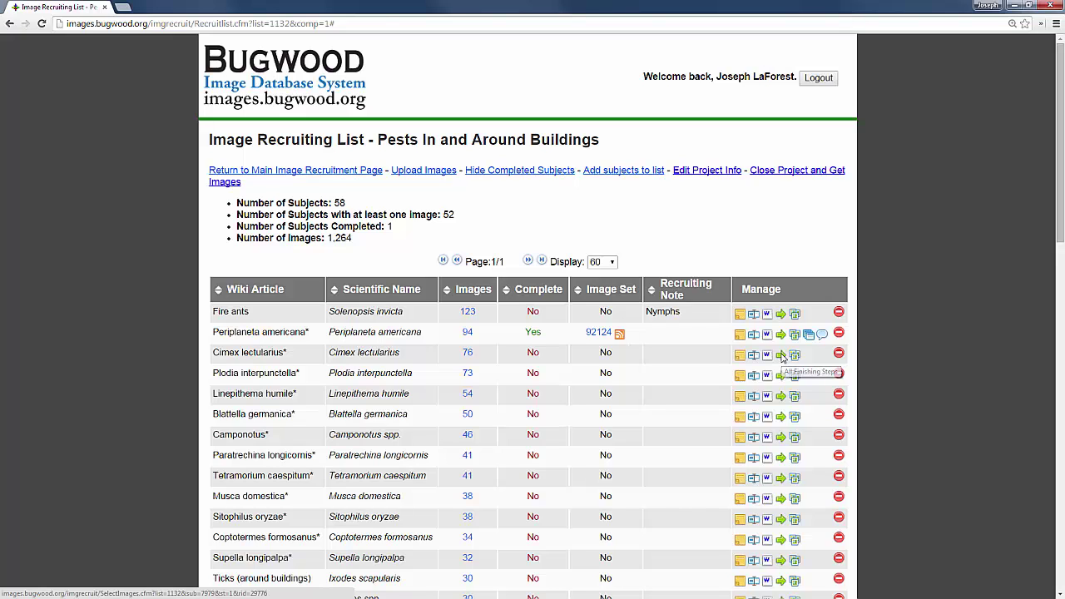
Step: Start a Cimex lectularius image set with the recliner and side-view bed bug photos
click(782, 356)
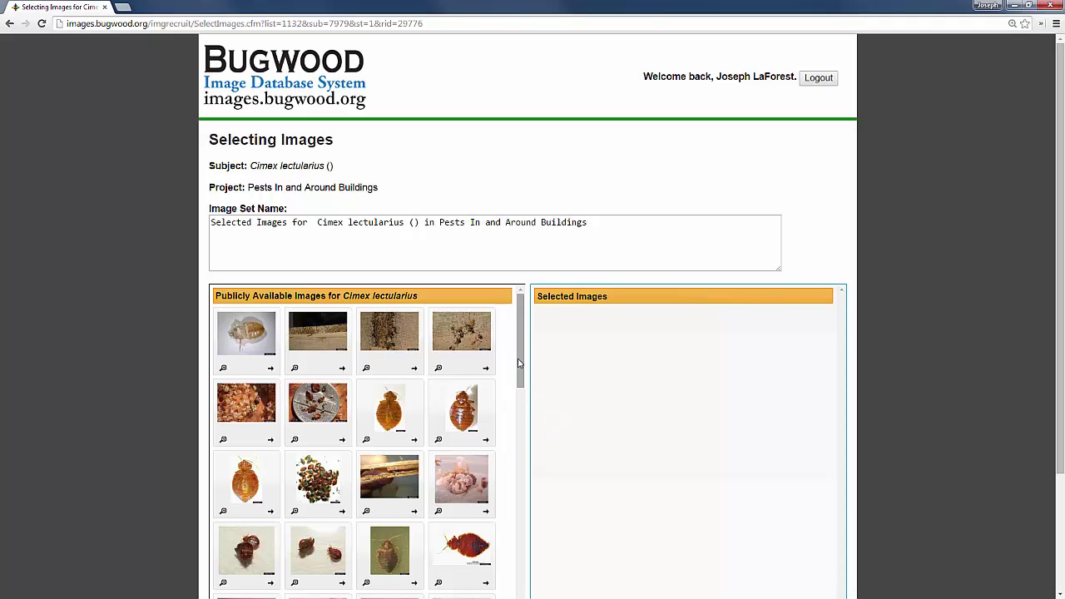
drag(519, 363, 511, 461)
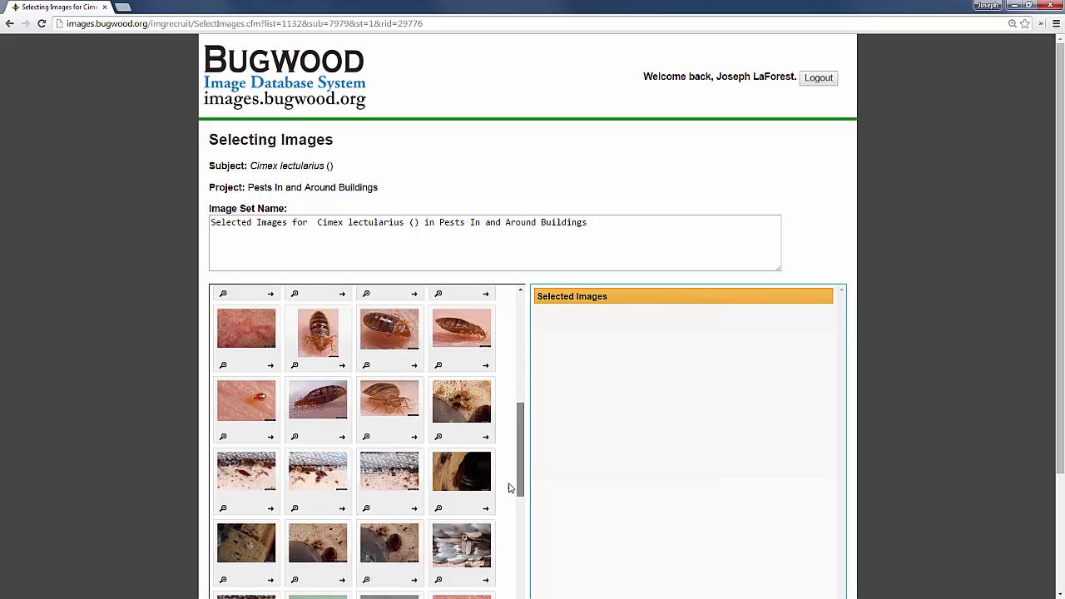
mouse_move(516, 489)
mouse_down()
mouse_move(520, 574)
mouse_move(520, 510)
mouse_move(499, 491)
mouse_up()
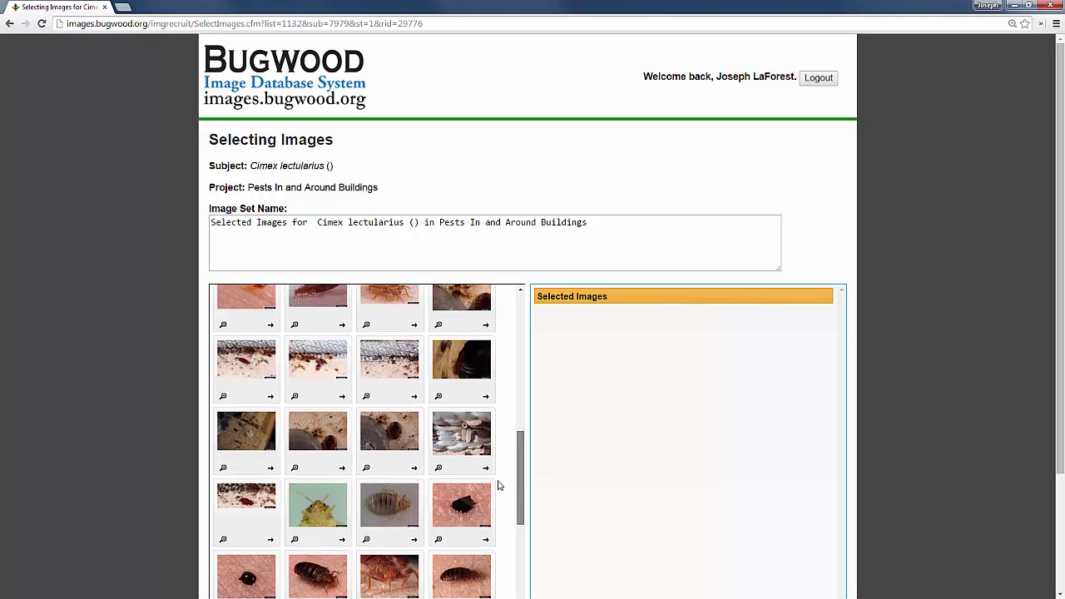
drag(392, 440, 644, 431)
drag(521, 476, 521, 438)
drag(367, 445, 731, 441)
Step: Add the skin rash photo and submit the four selected images
drag(331, 383, 716, 404)
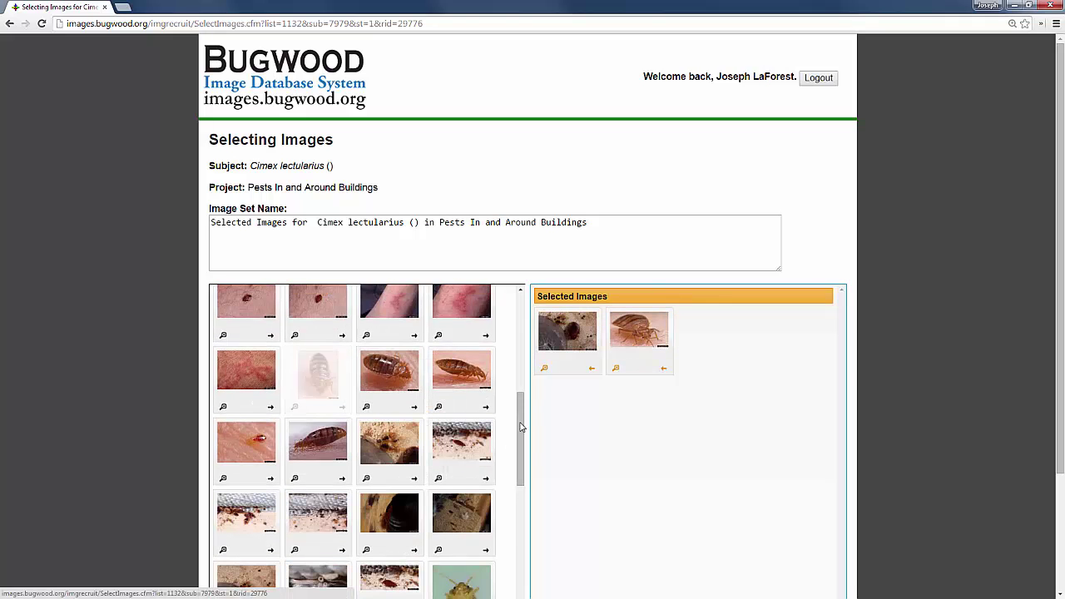
drag(521, 426, 521, 391)
drag(458, 446, 707, 441)
drag(522, 446, 521, 382)
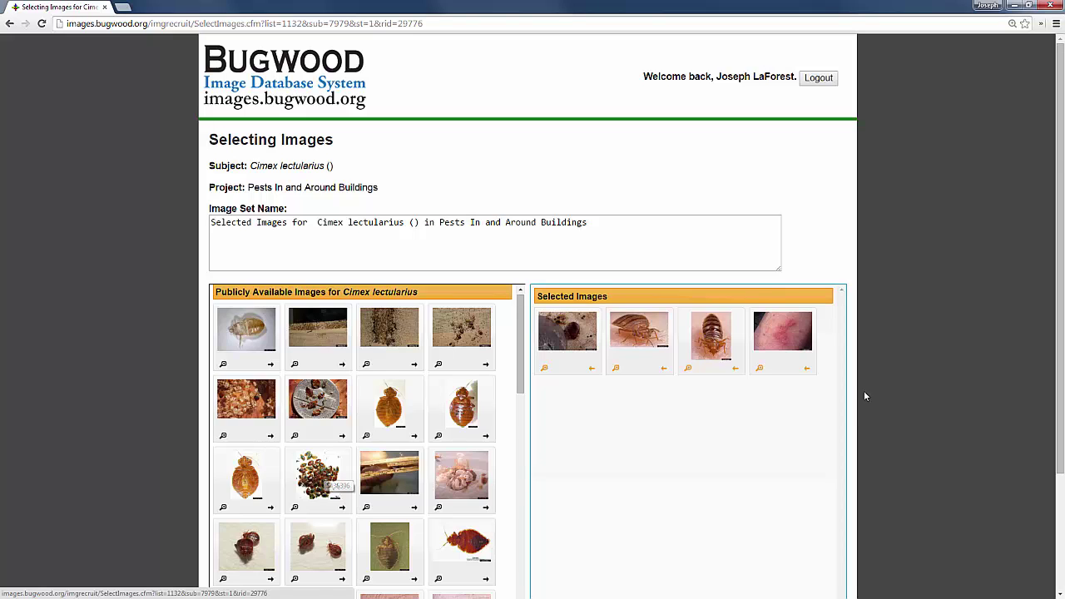
scroll(898, 405, down, 2)
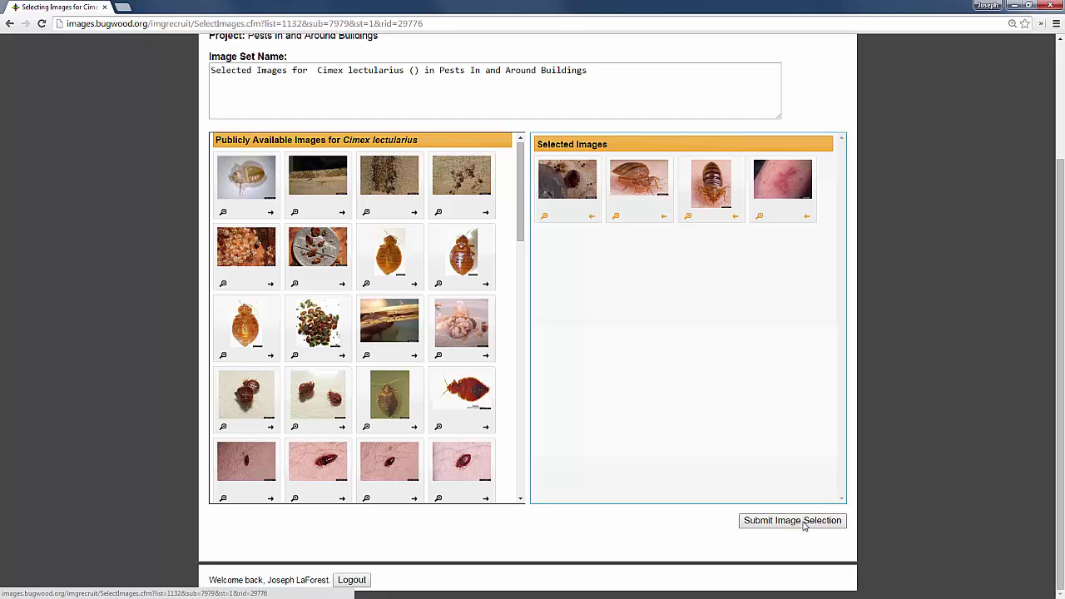
click(804, 523)
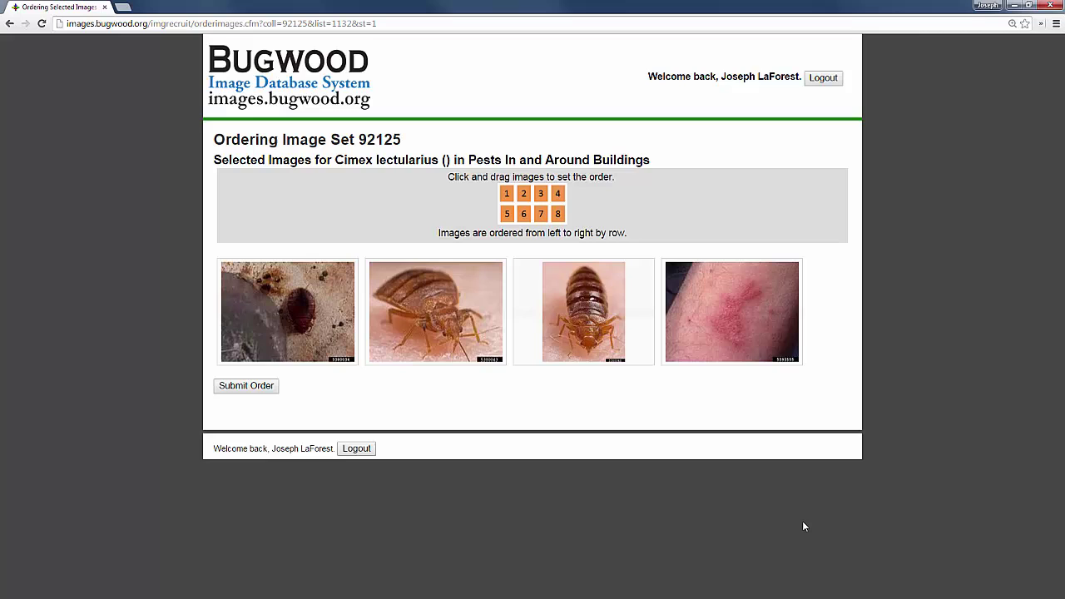
Step: Reorder set 92125 with front-view bed bug first, side-view second, and save the order
drag(595, 335, 241, 328)
drag(586, 338, 384, 327)
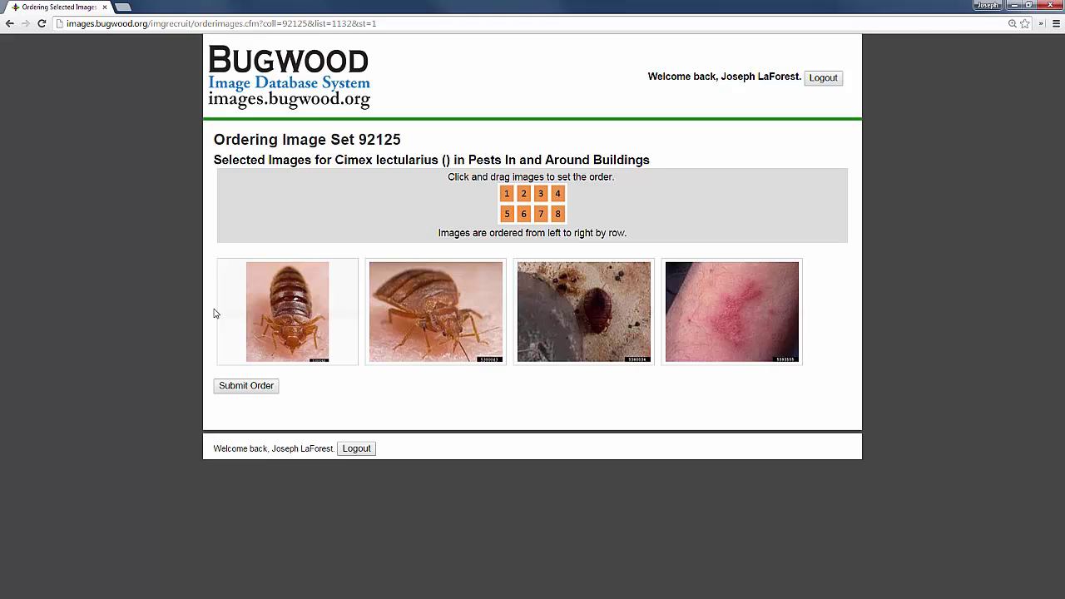
click(242, 387)
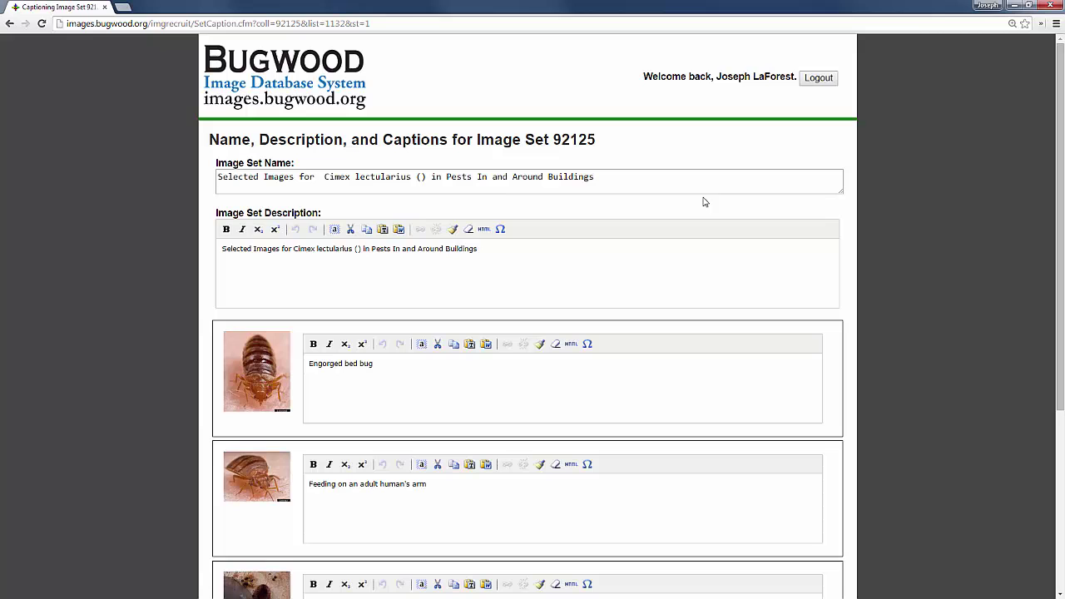
Step: Review the set 92125 captions, such as 'Engorged bed bug', and submit them
scroll(687, 264, down, 2)
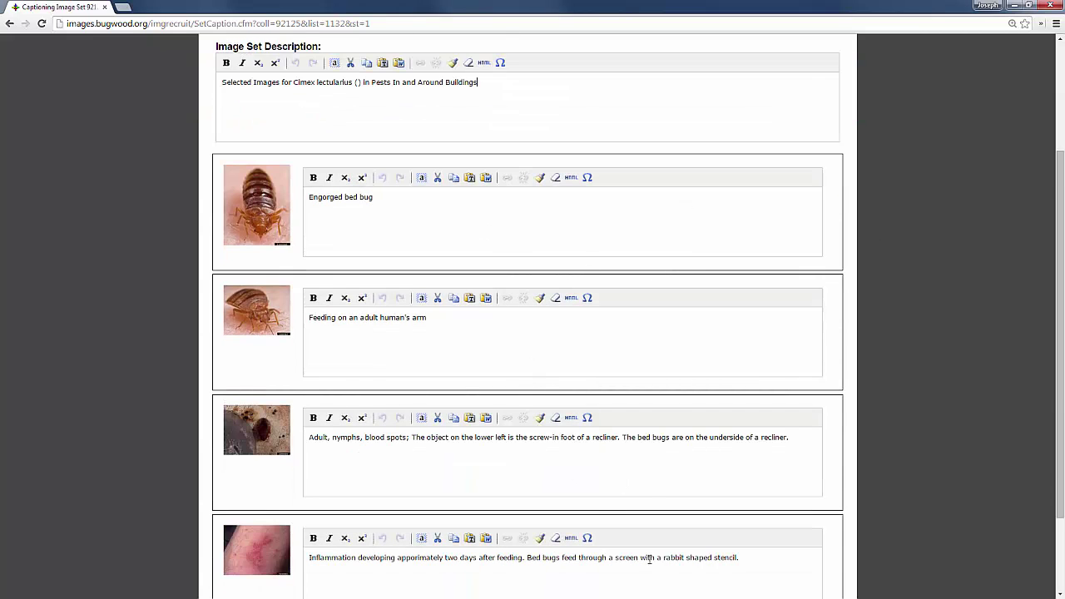
scroll(650, 559, down, 1)
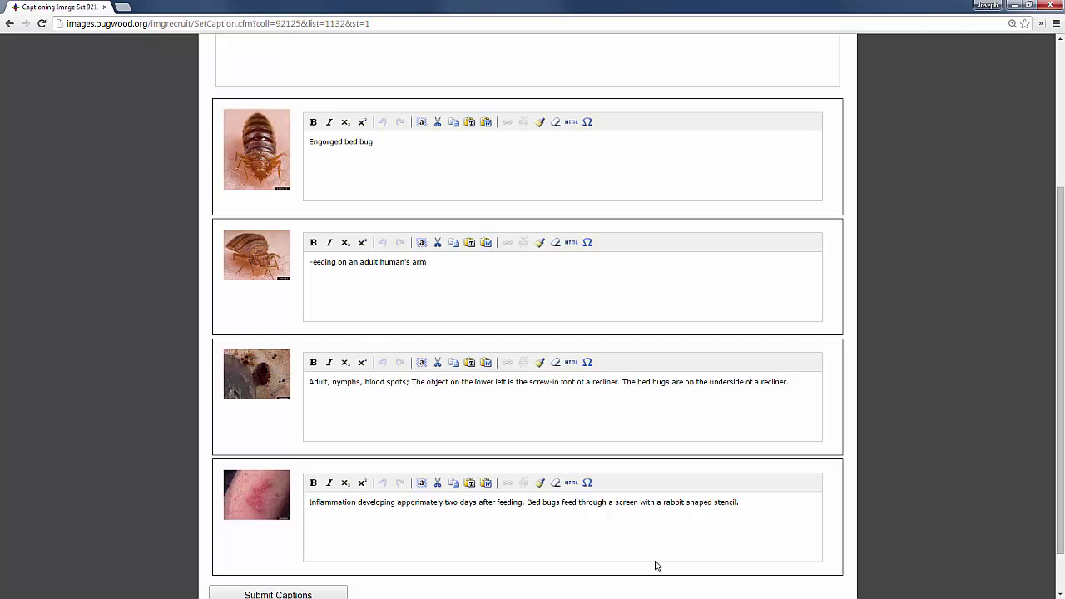
scroll(656, 566, down, 1)
click(308, 542)
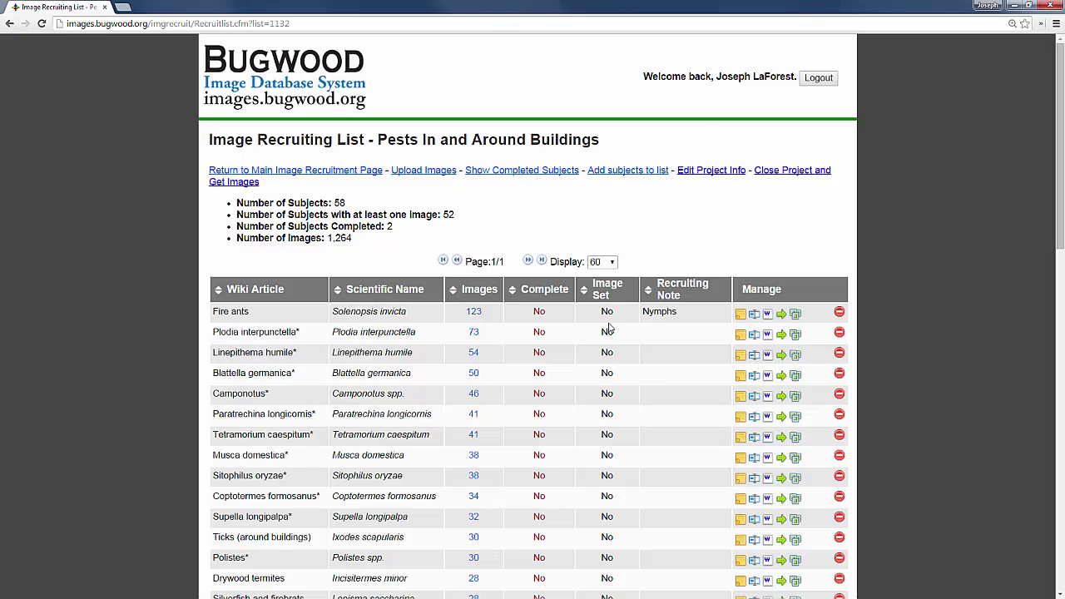
Step: Show completed subjects again and open Periplaneta americana image set 92124
click(529, 175)
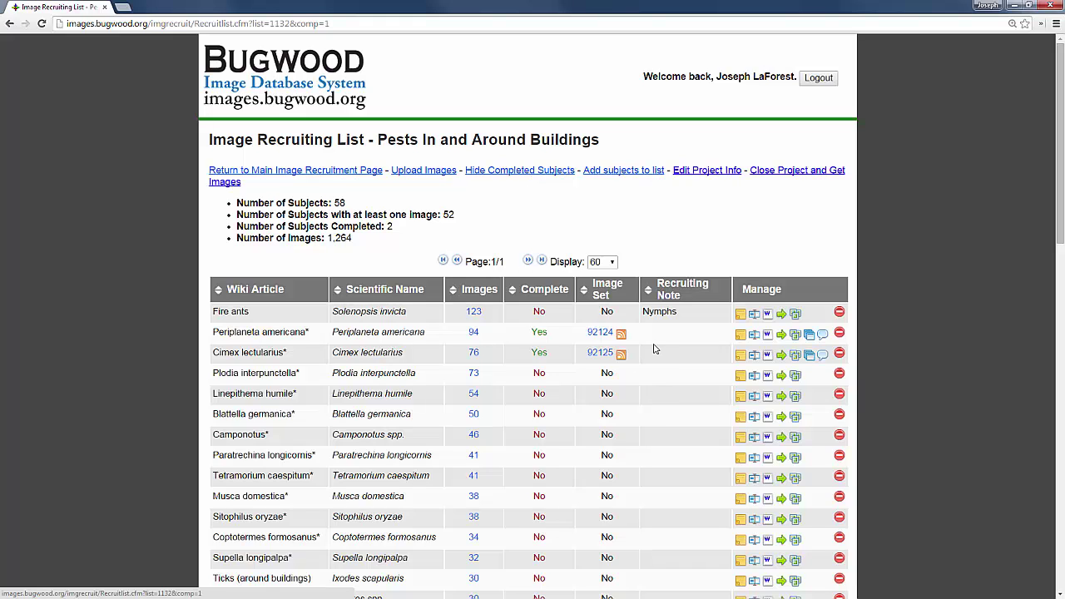
click(604, 335)
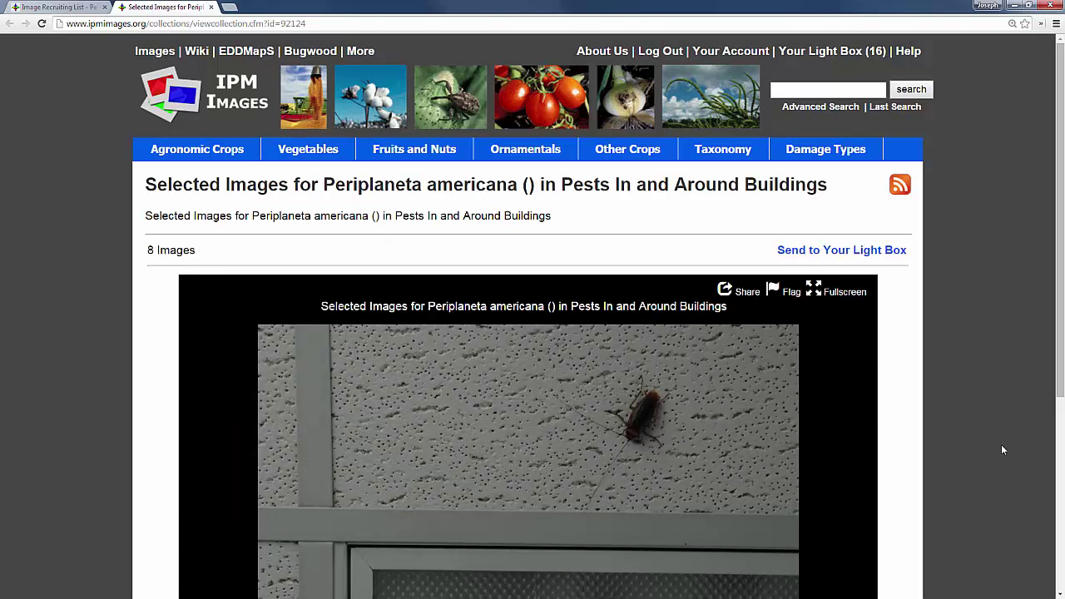
Step: Scroll down the IPM Images Periplaneta americana collection page
scroll(860, 421, down, 2)
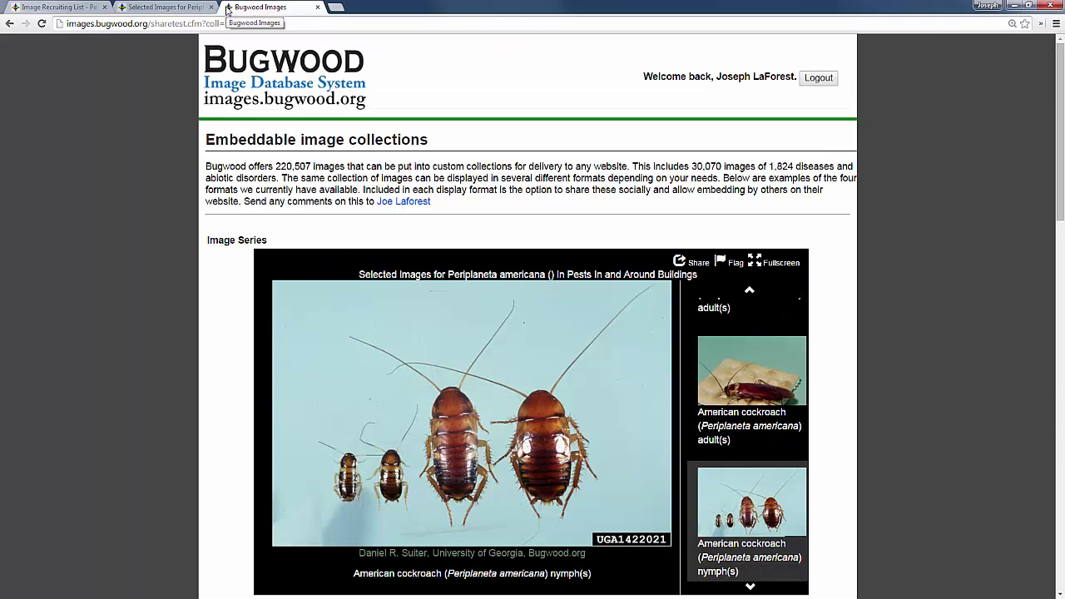
Step: Scroll to the Slide Show and advance it to the nymphs image
drag(1059, 191, 1051, 380)
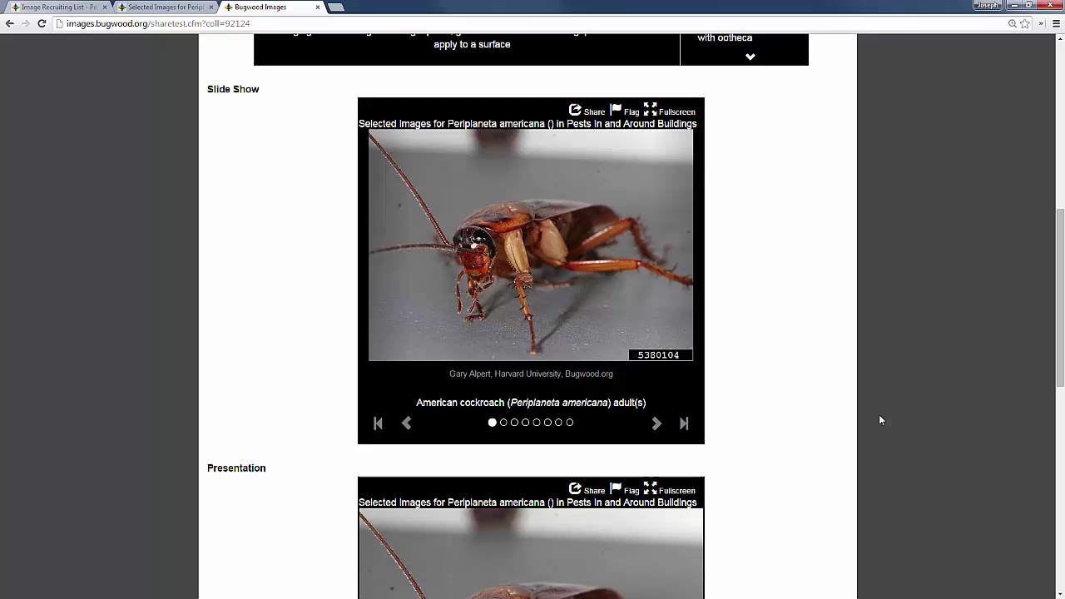
click(657, 424)
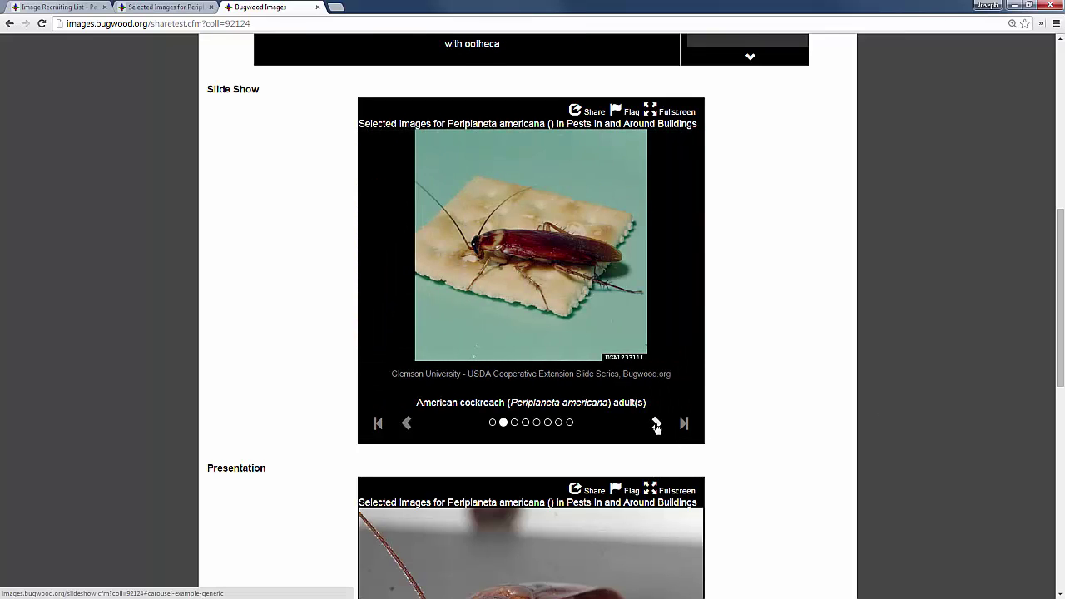
click(657, 423)
Step: Step the Presentation to its third slide and bring up its embed code and share link
drag(1058, 388, 924, 452)
click(684, 500)
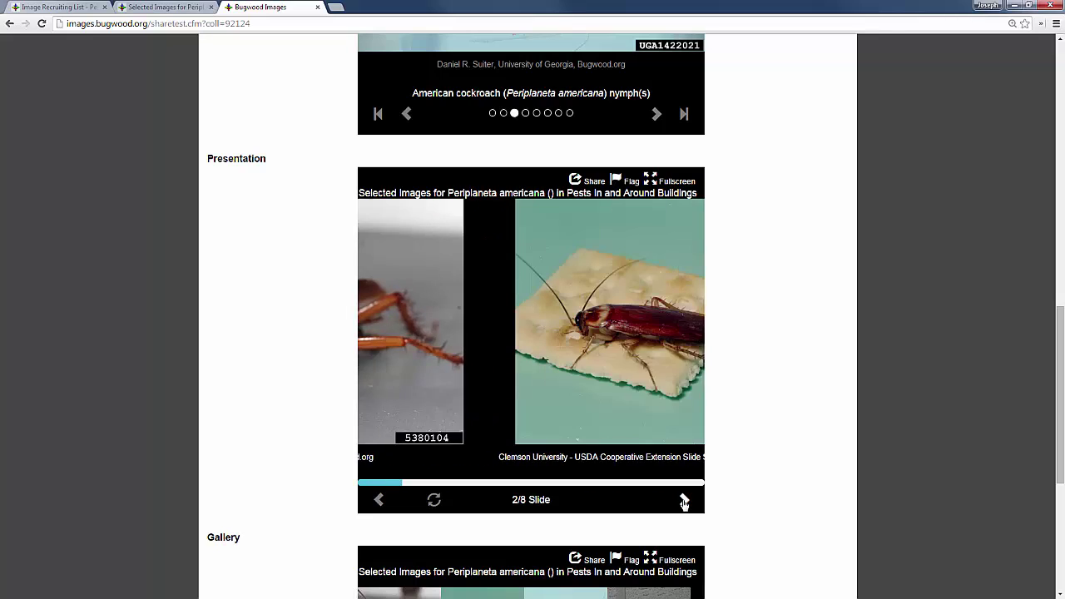
click(684, 501)
scroll(1037, 392, down, 4)
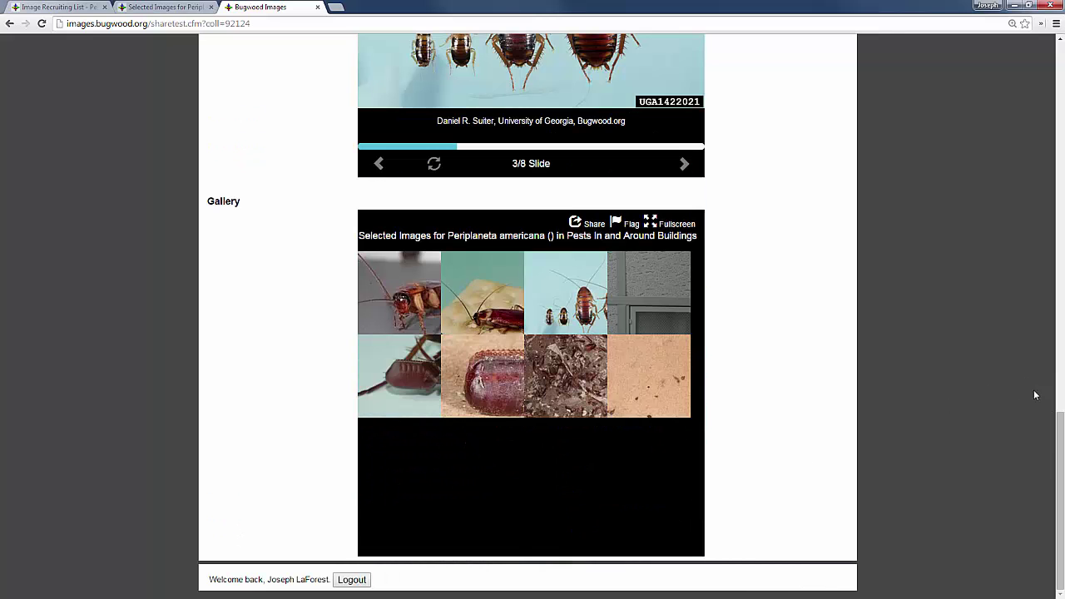
scroll(957, 395, up, 2)
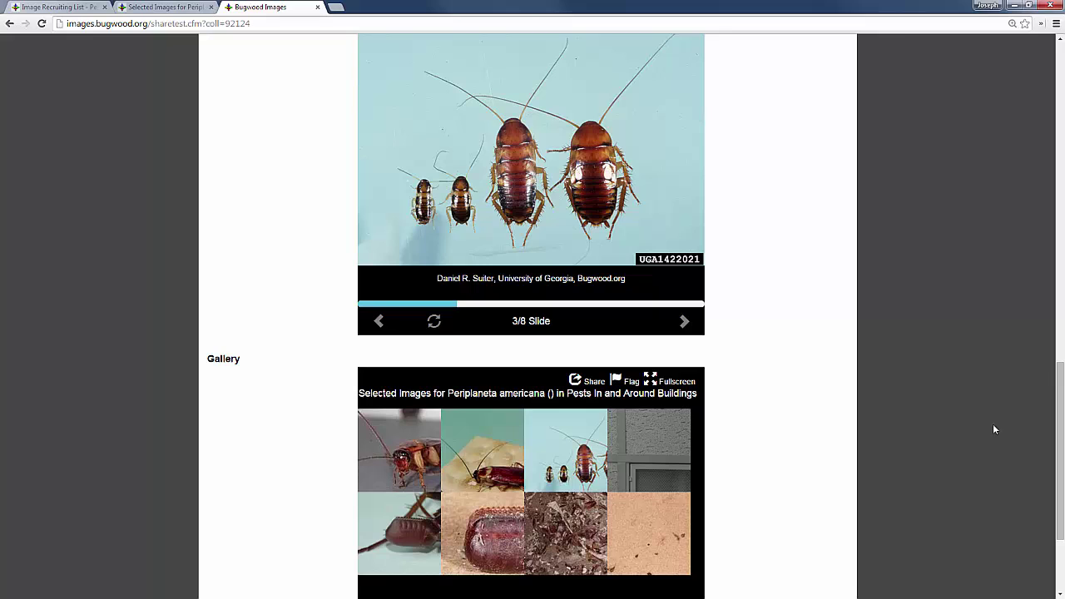
drag(1057, 441, 1056, 375)
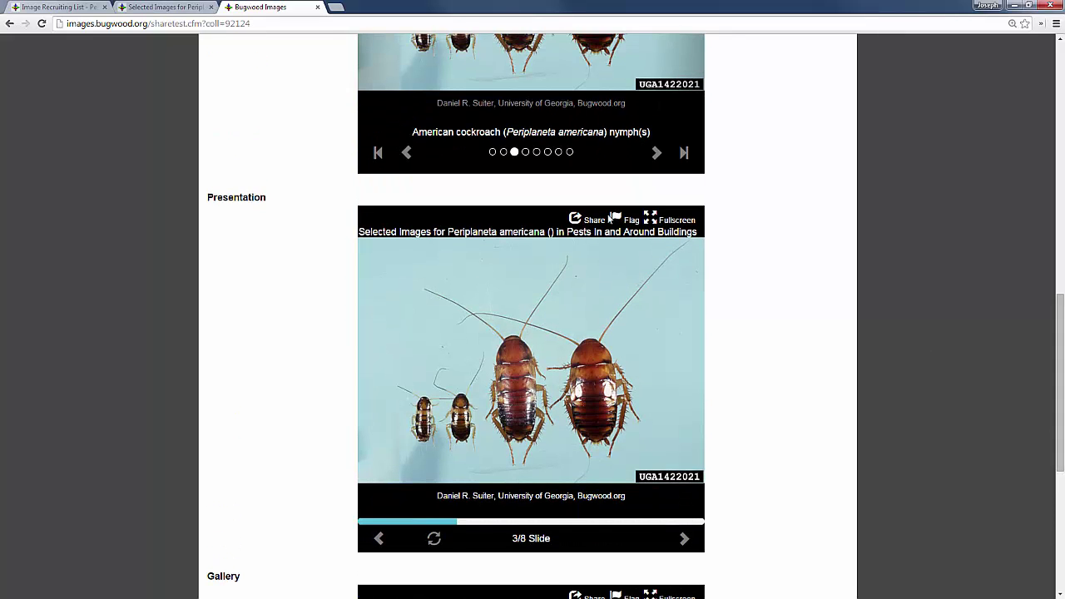
click(596, 221)
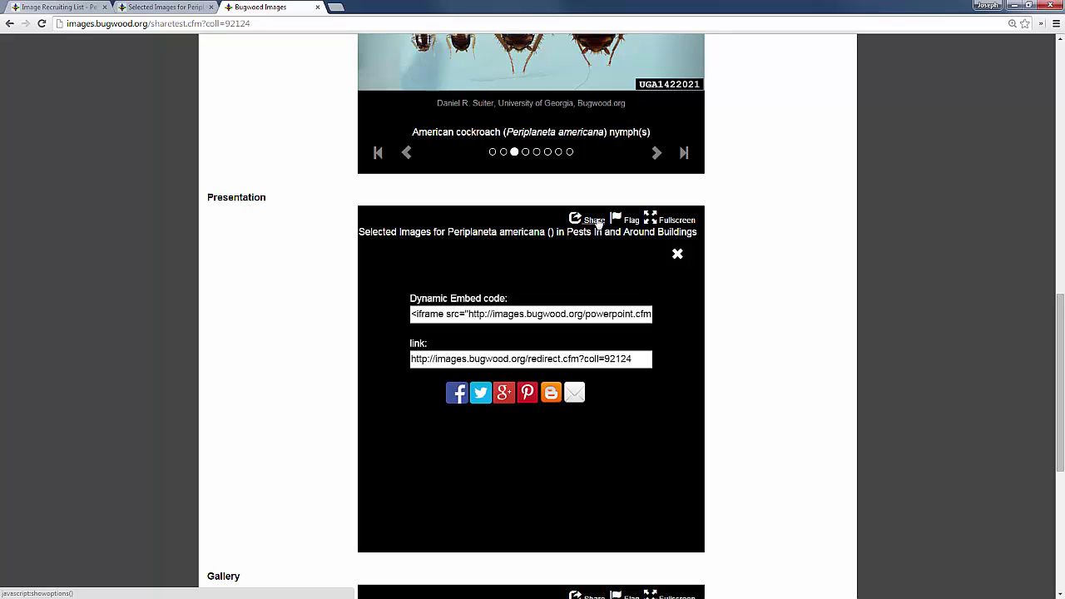
Step: Switch back to the Pests In and Around Buildings Image Recruiting List tab
key(ctrl+1)
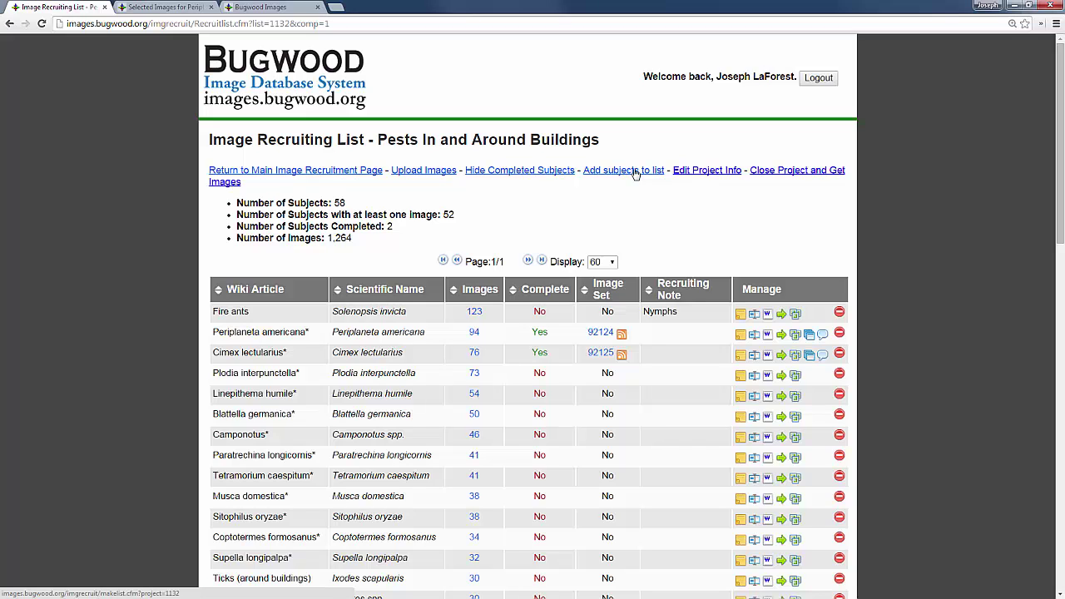
Step: Search 'wolf', add wolf spider (Rabidosa rabida) and (Hogna permunda) as subjects, then go back
click(634, 173)
click(640, 189)
text(w)
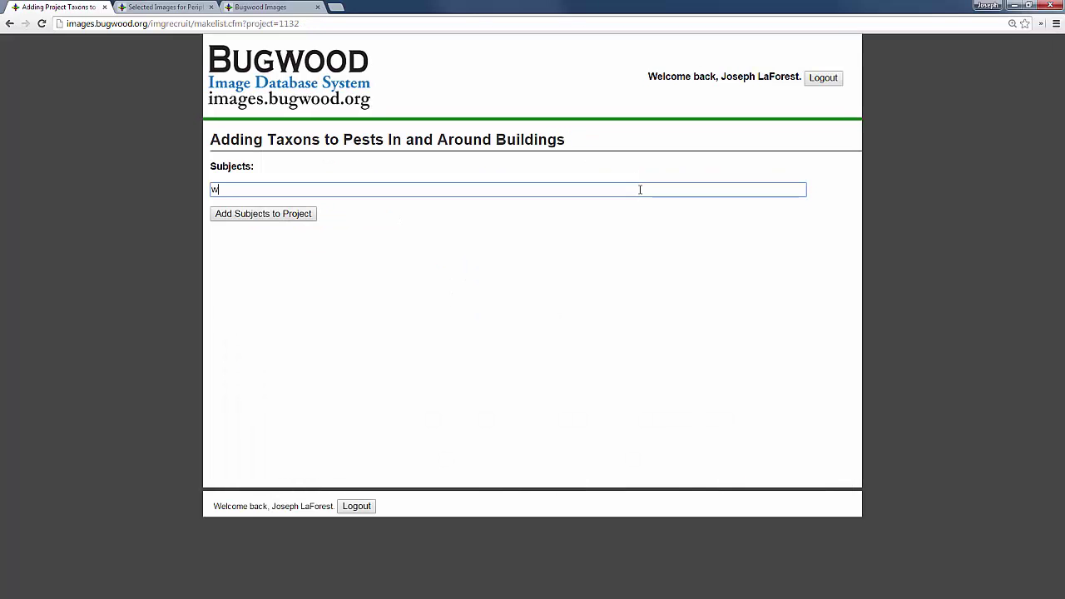
text(olf)
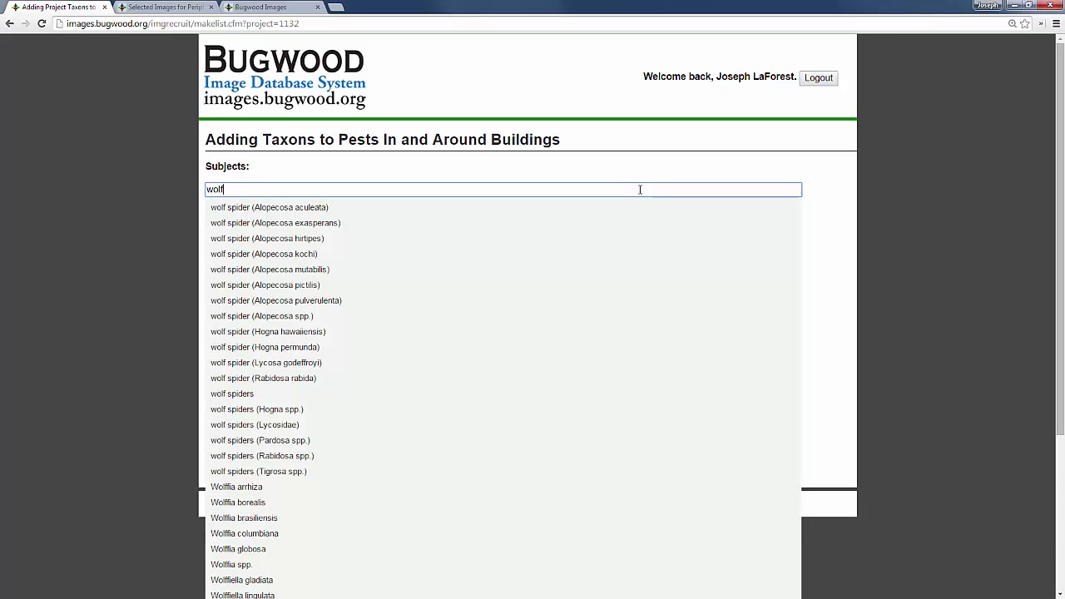
click(430, 378)
text(wolf)
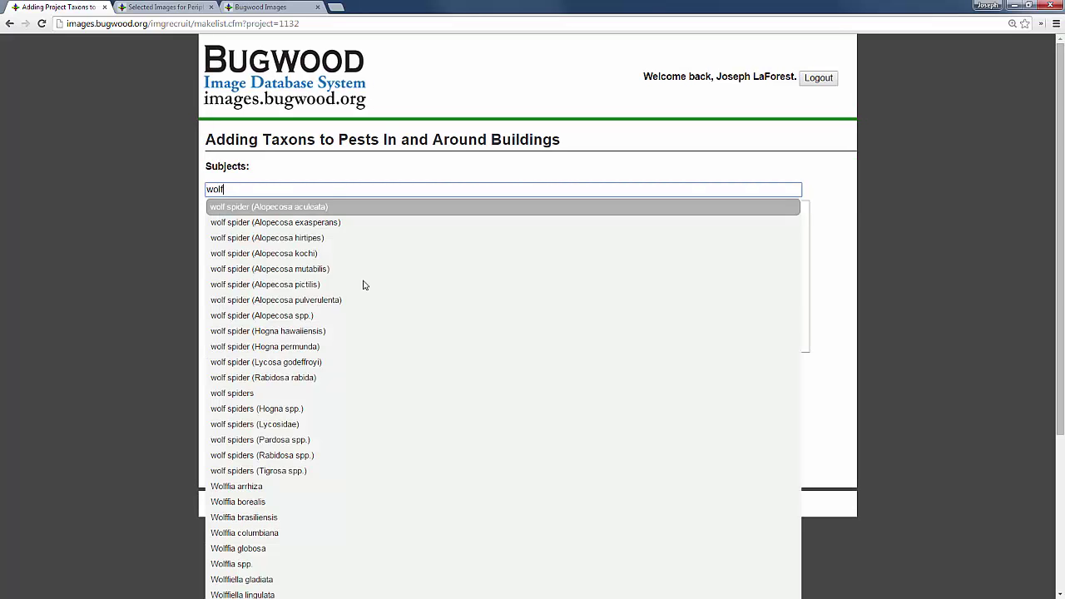
click(265, 348)
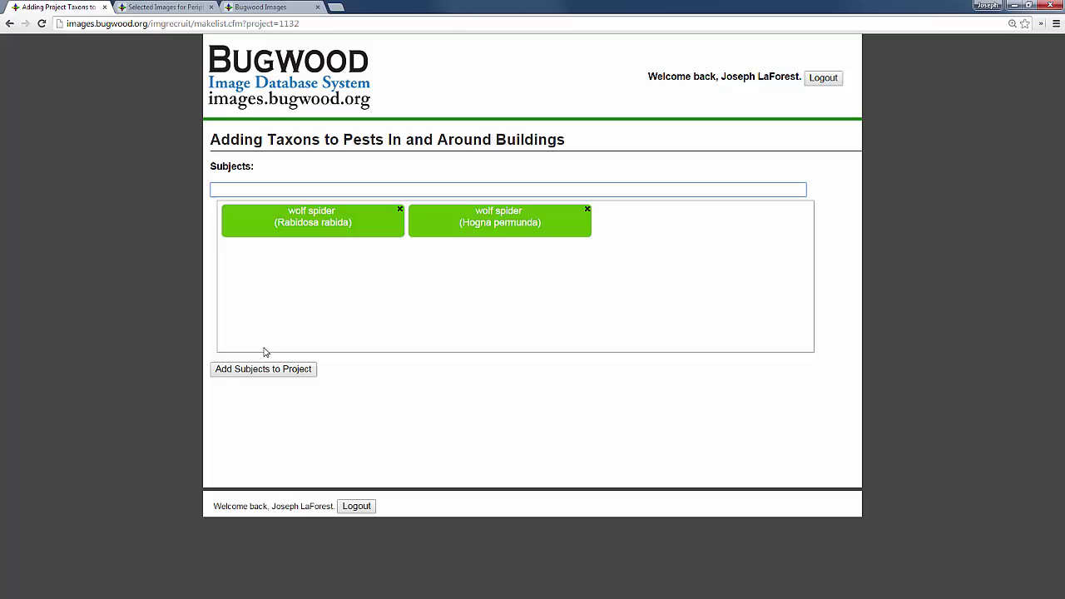
click(10, 23)
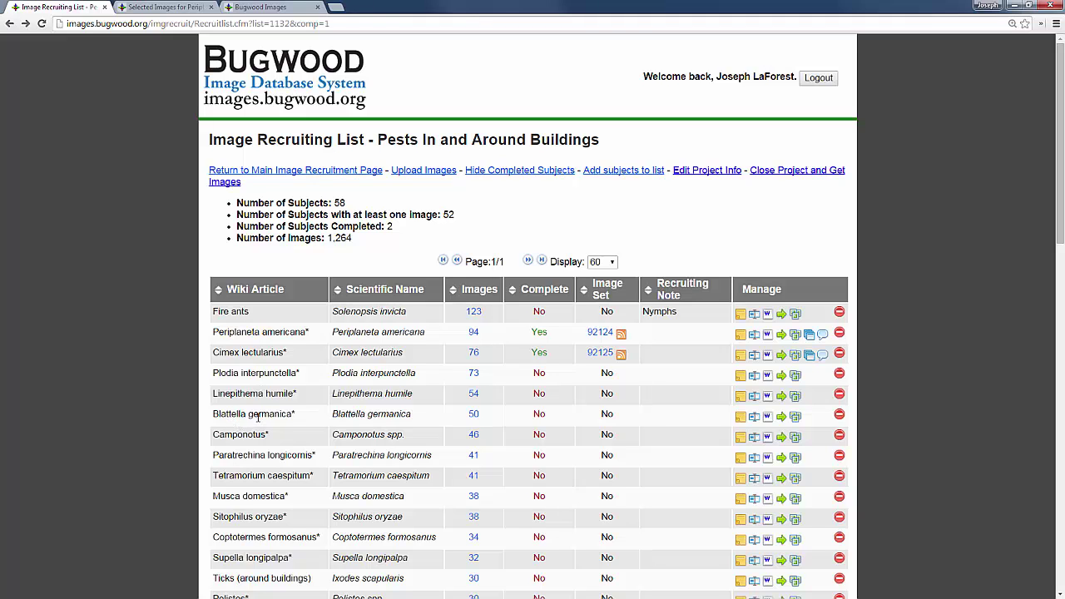
scroll(258, 418, down, 4)
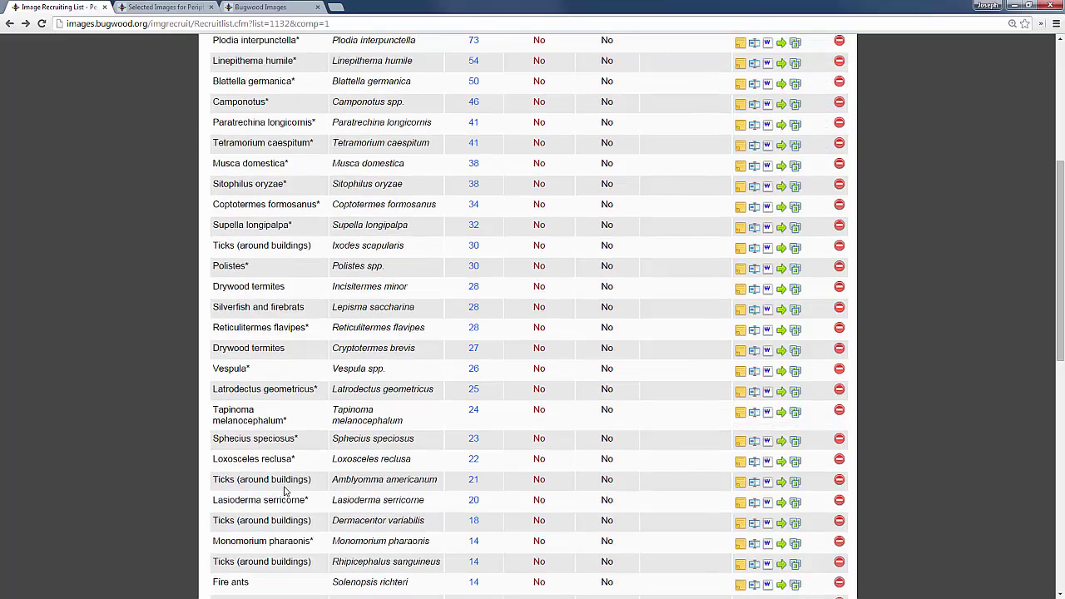
drag(214, 481, 313, 480)
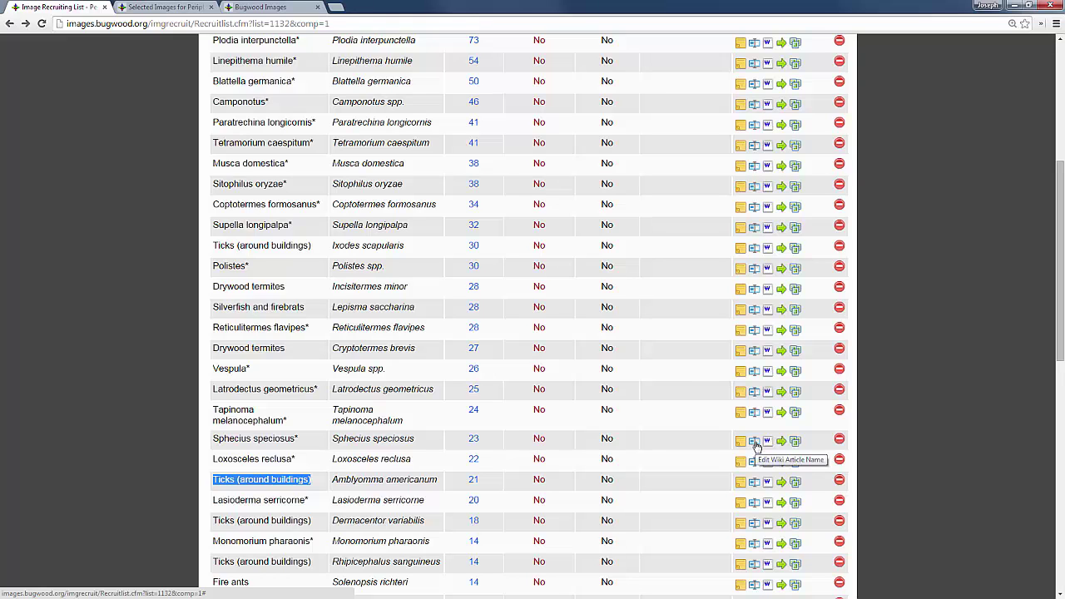
click(755, 443)
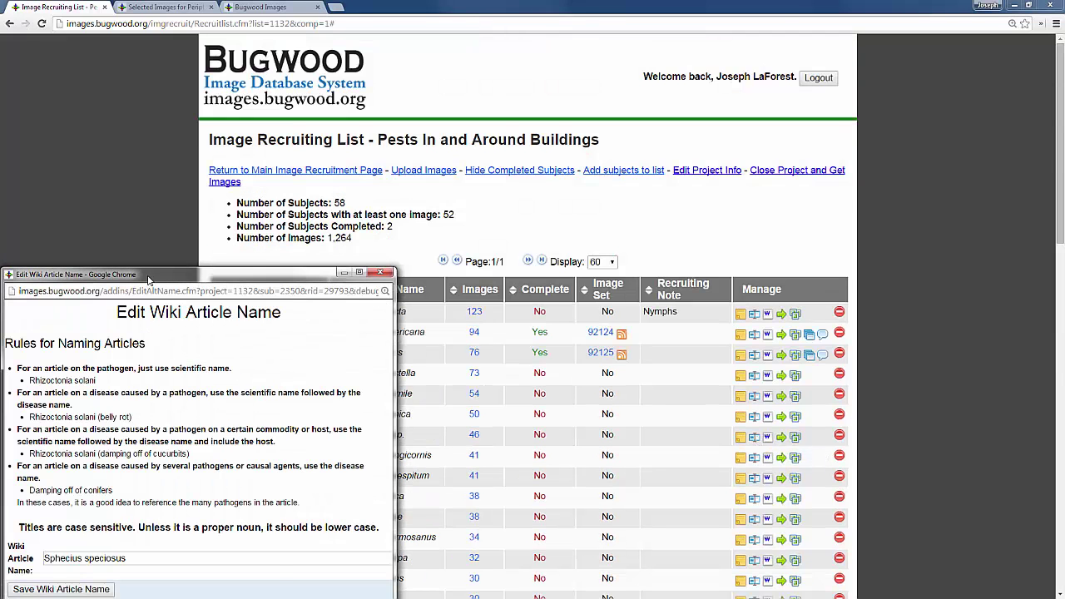
drag(148, 279, 295, 163)
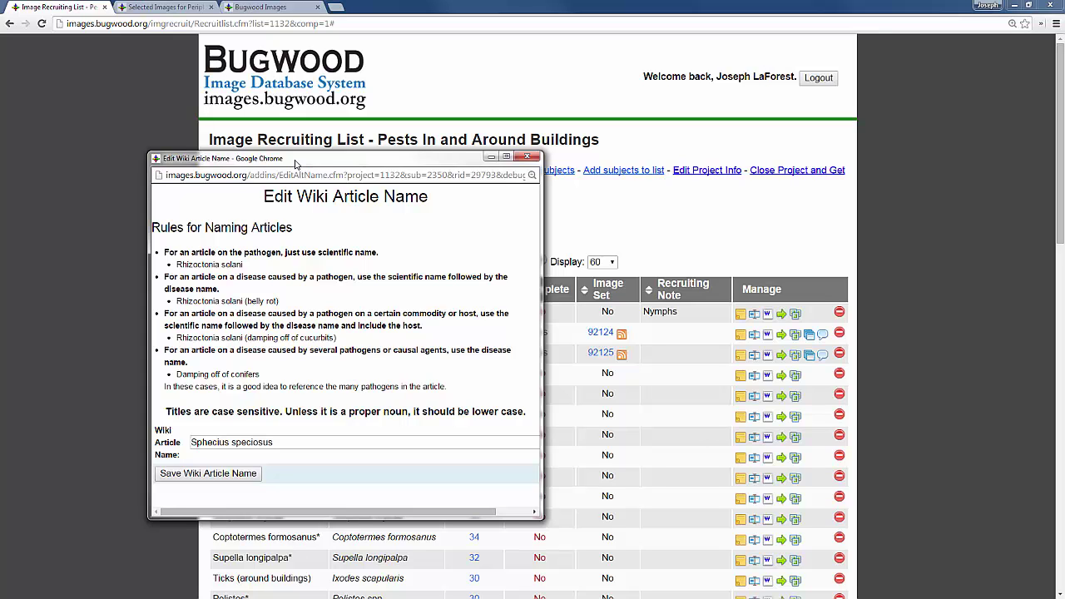
click(526, 156)
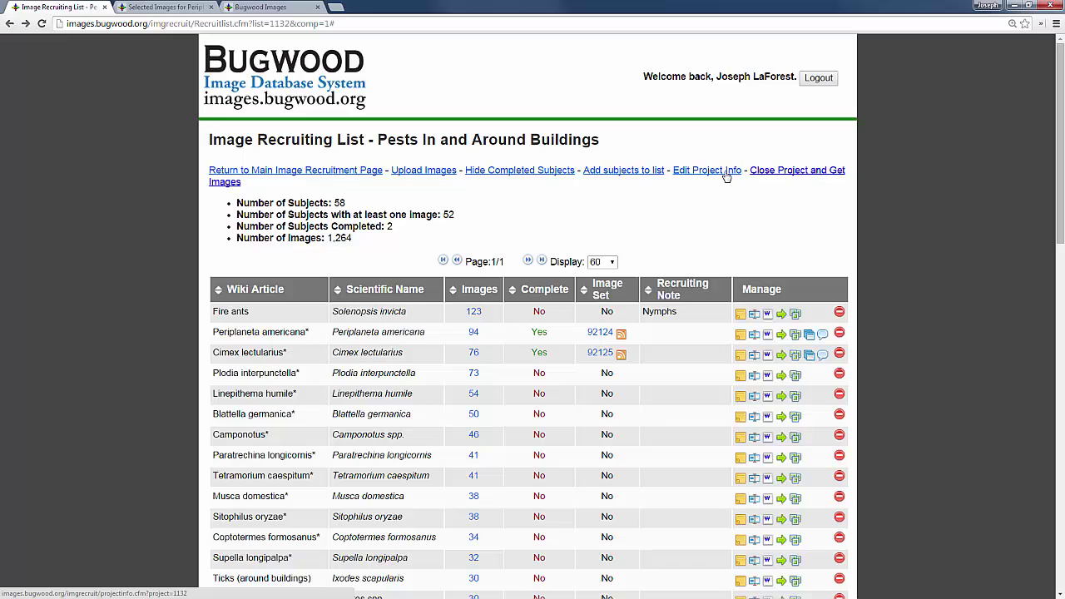
Step: In Edit Project Info, add a new user as participant, mark a current one for removal, then go back
click(726, 175)
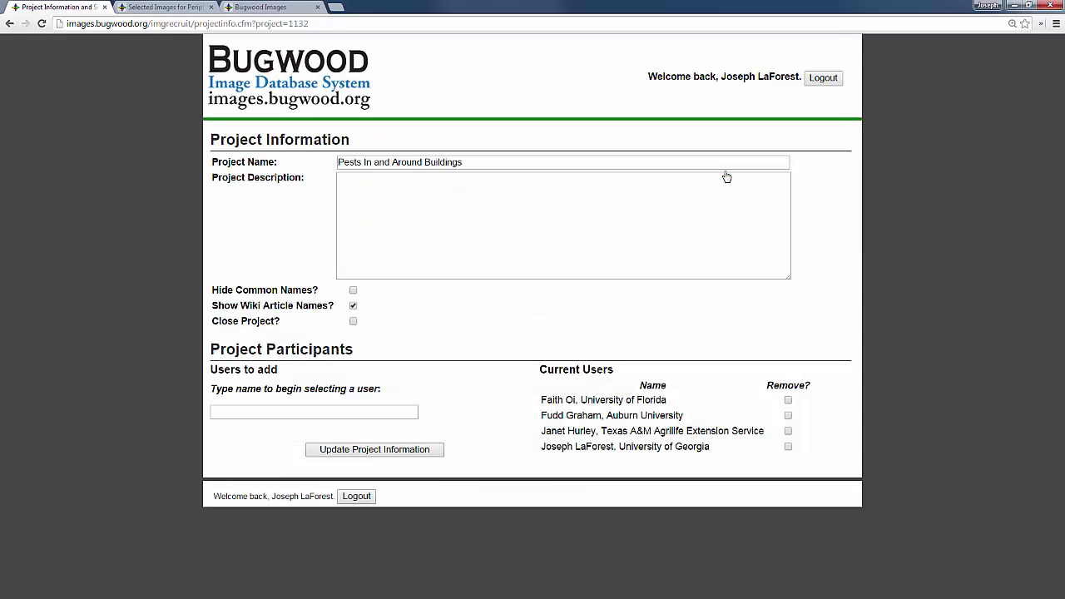
click(405, 409)
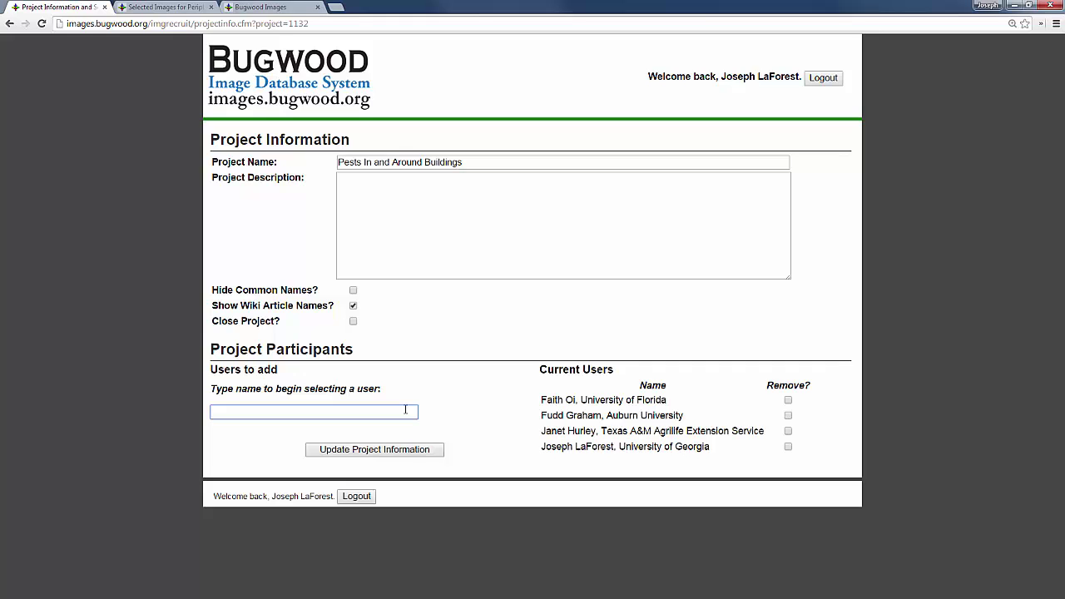
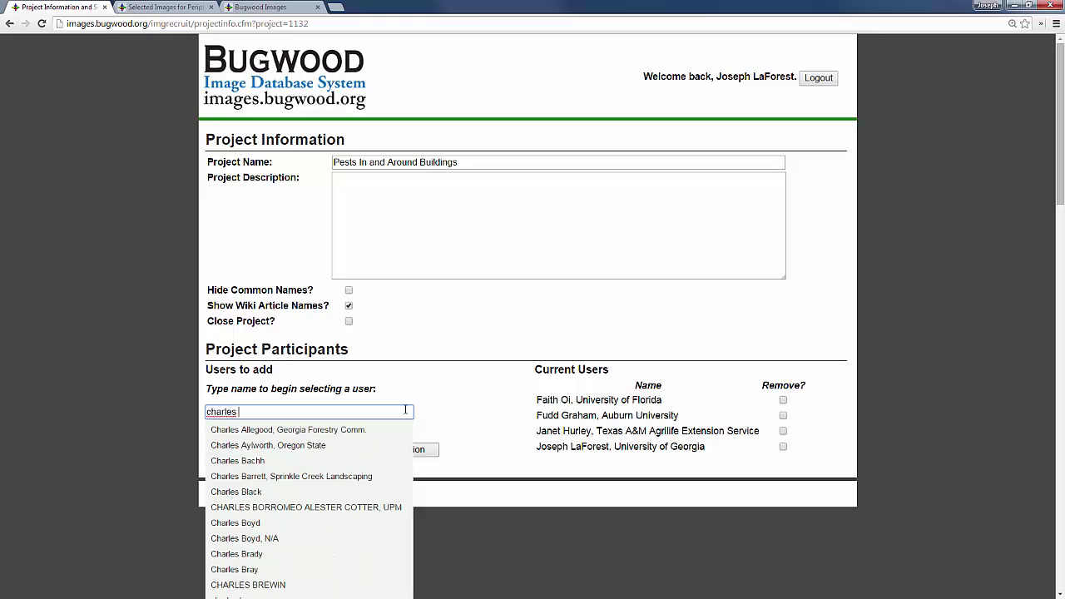
click(349, 446)
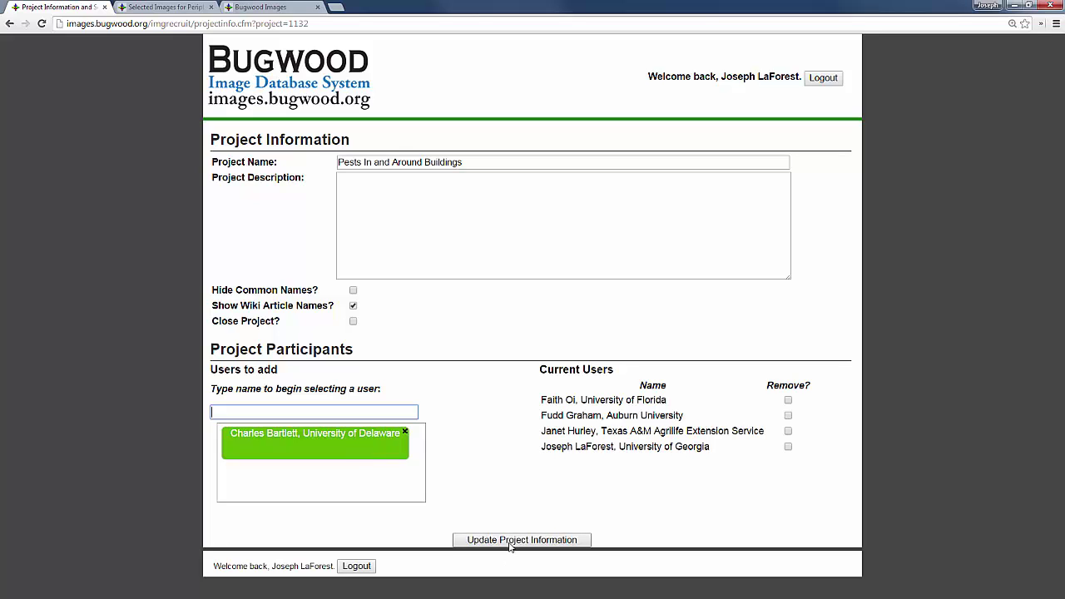
click(788, 415)
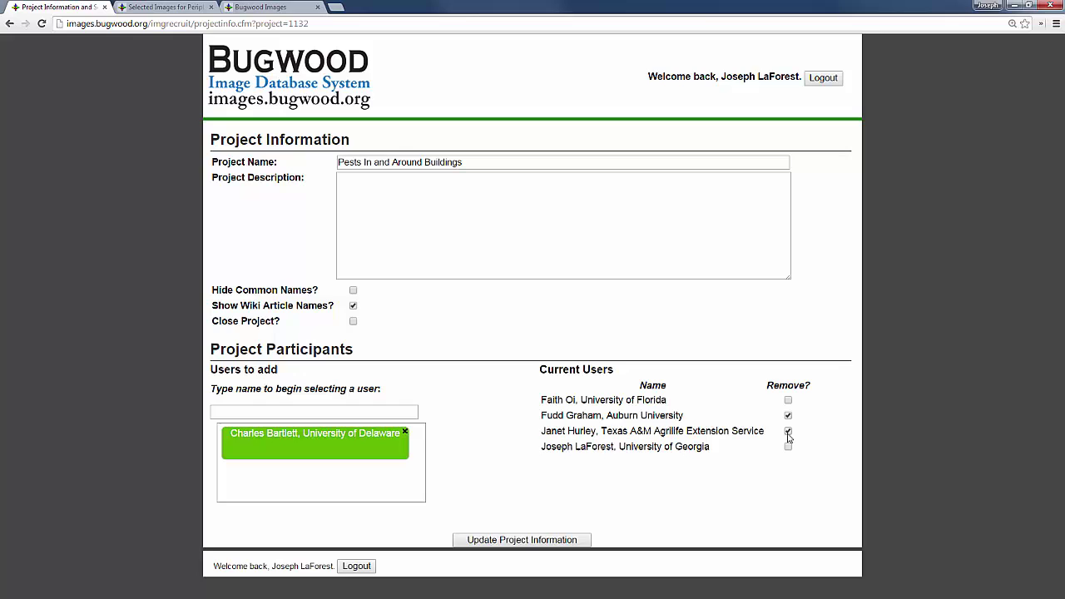
click(8, 23)
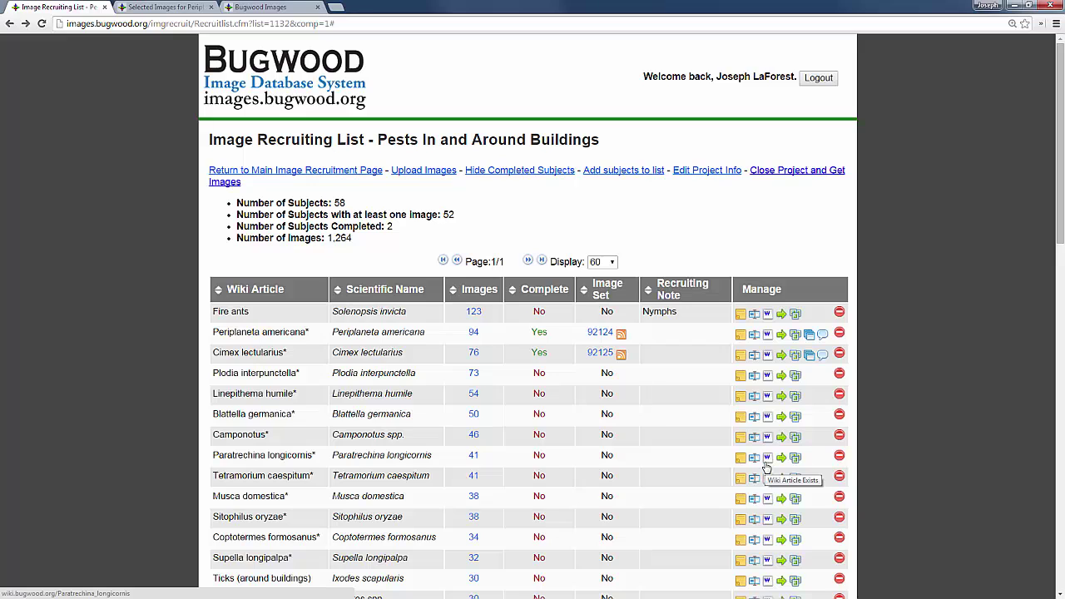
Step: Open the Cimex lectularius wiki article from its row's W icon
click(768, 360)
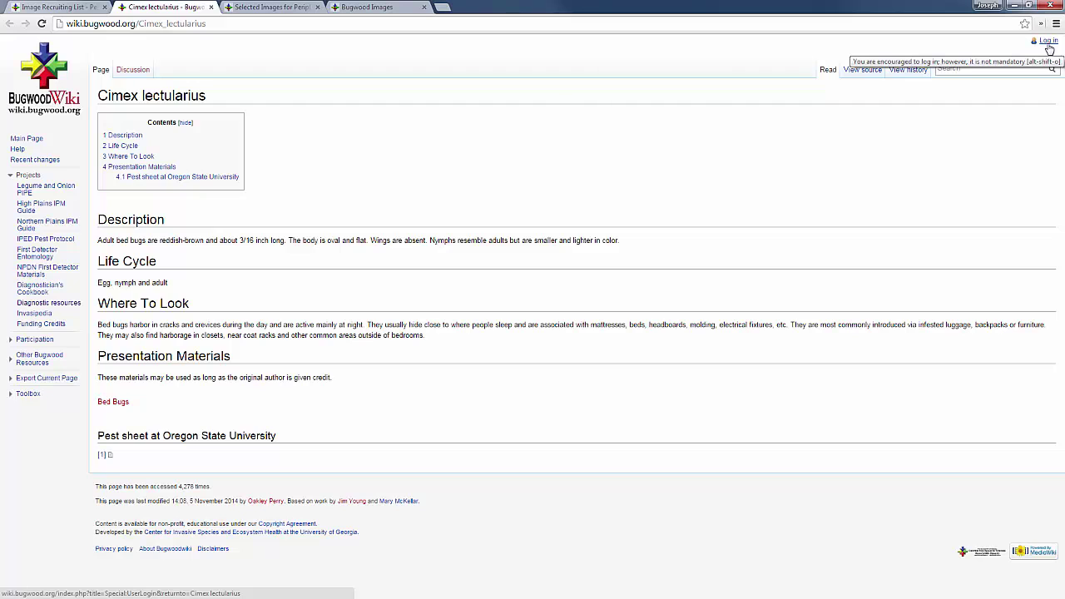
Step: Go back to the Image Recruiting List browser tab
click(58, 7)
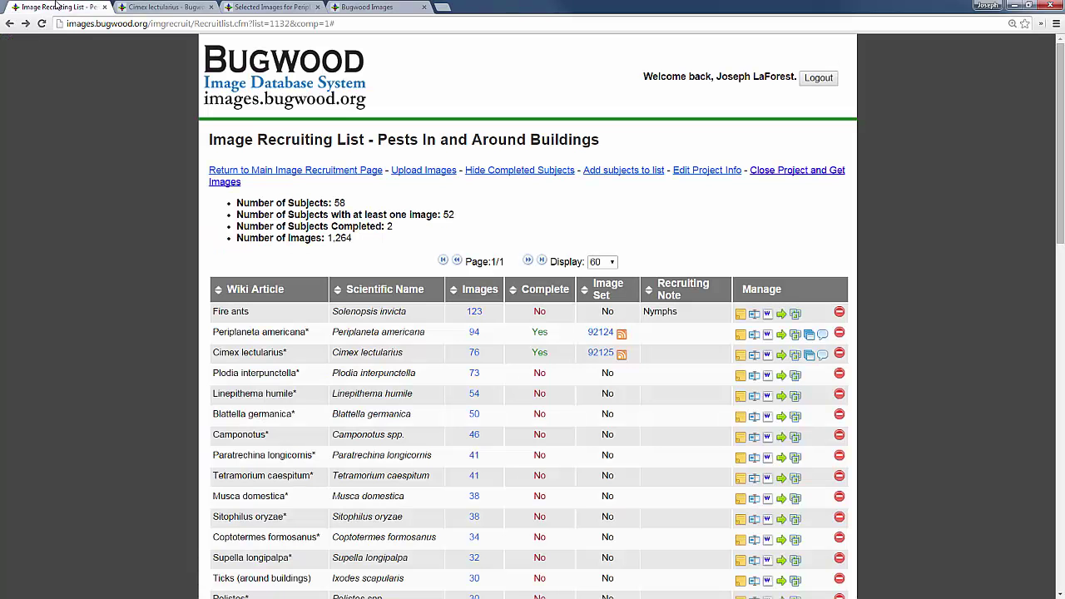